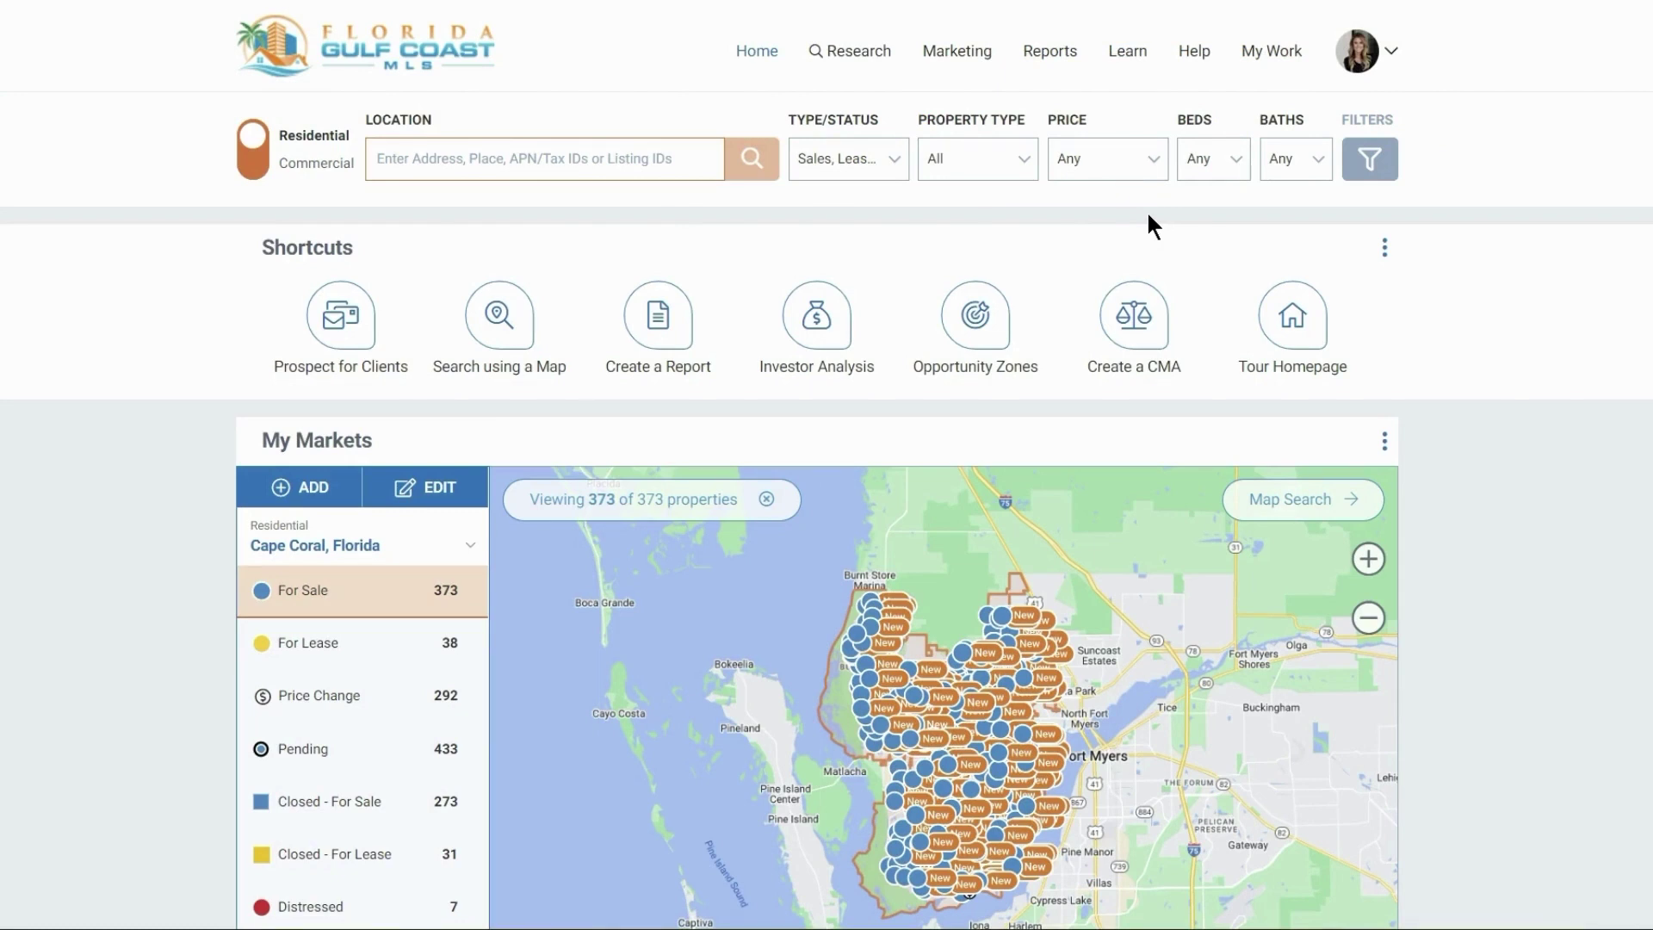
# Start a residential Market Activity Report and change its location to Cape Coral, FL 33914
pyautogui.click(1052, 56)
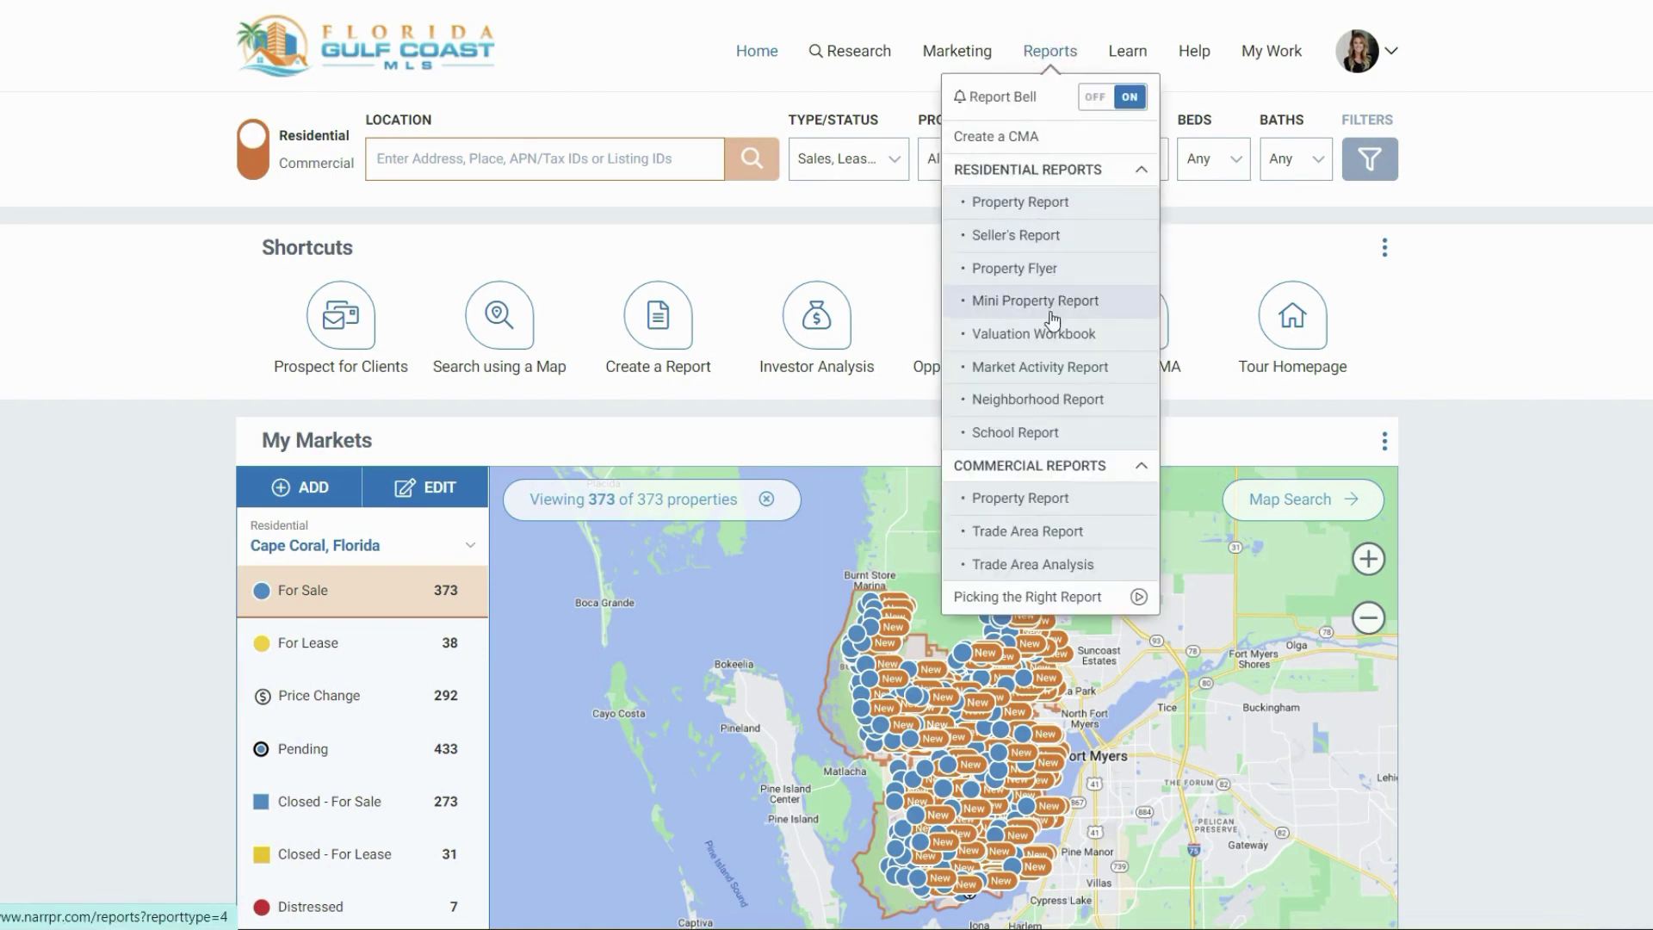
pyautogui.click(1038, 370)
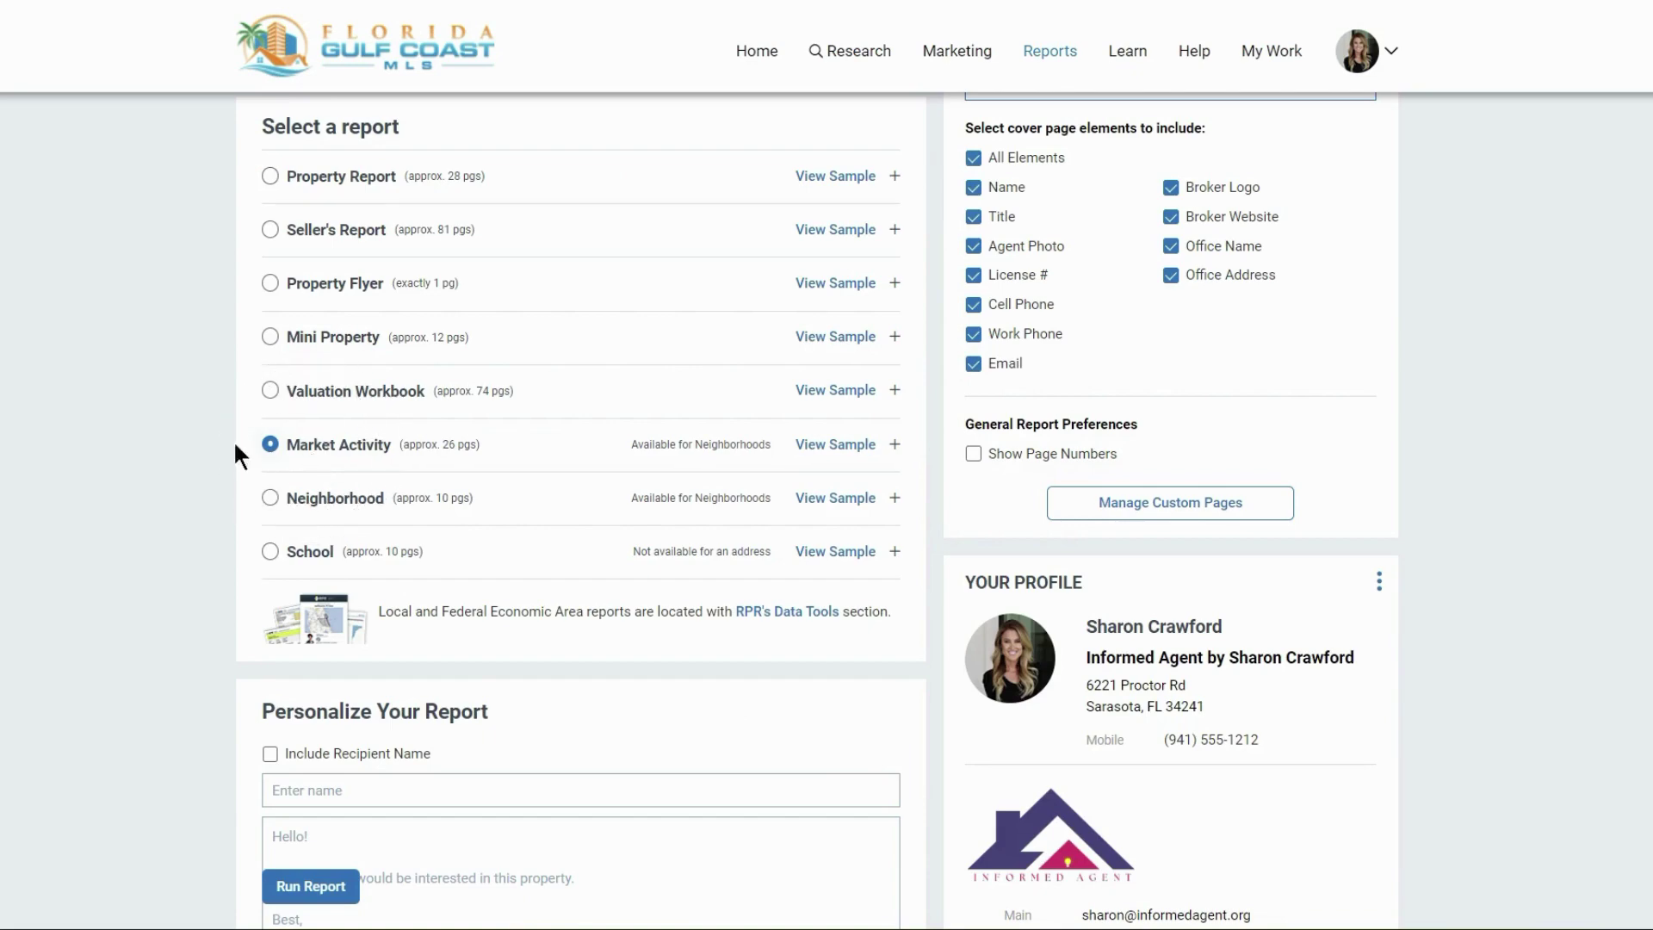
pyautogui.scroll(3, 173, 421)
pyautogui.scroll(6, 172, 425)
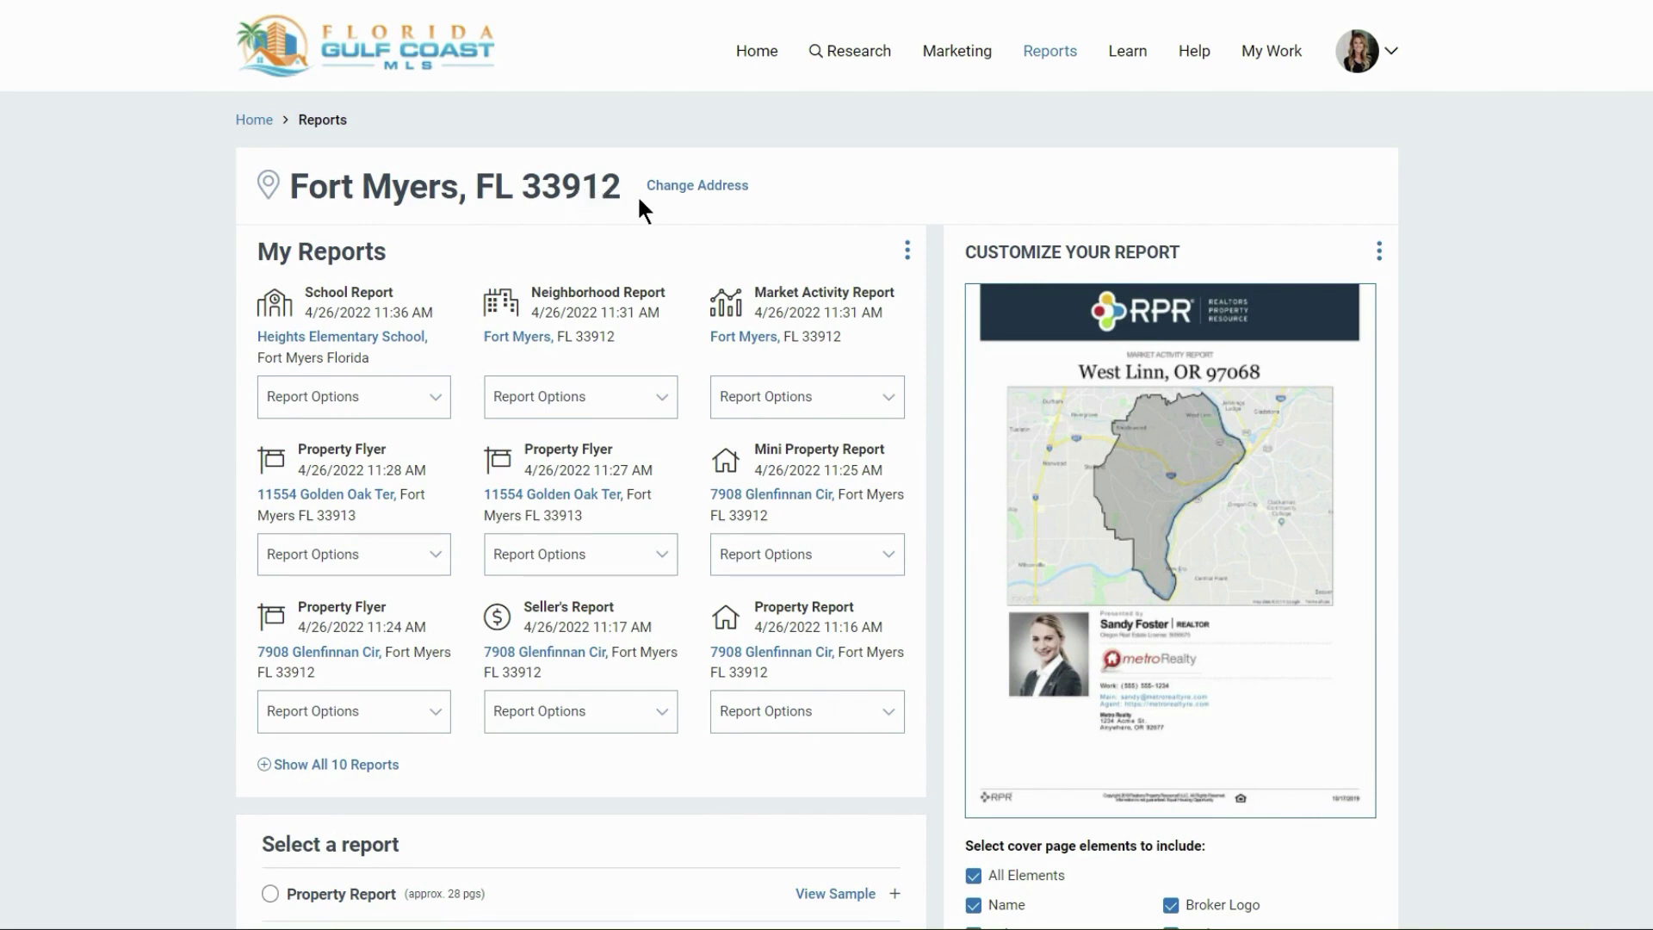
pyautogui.click(691, 191)
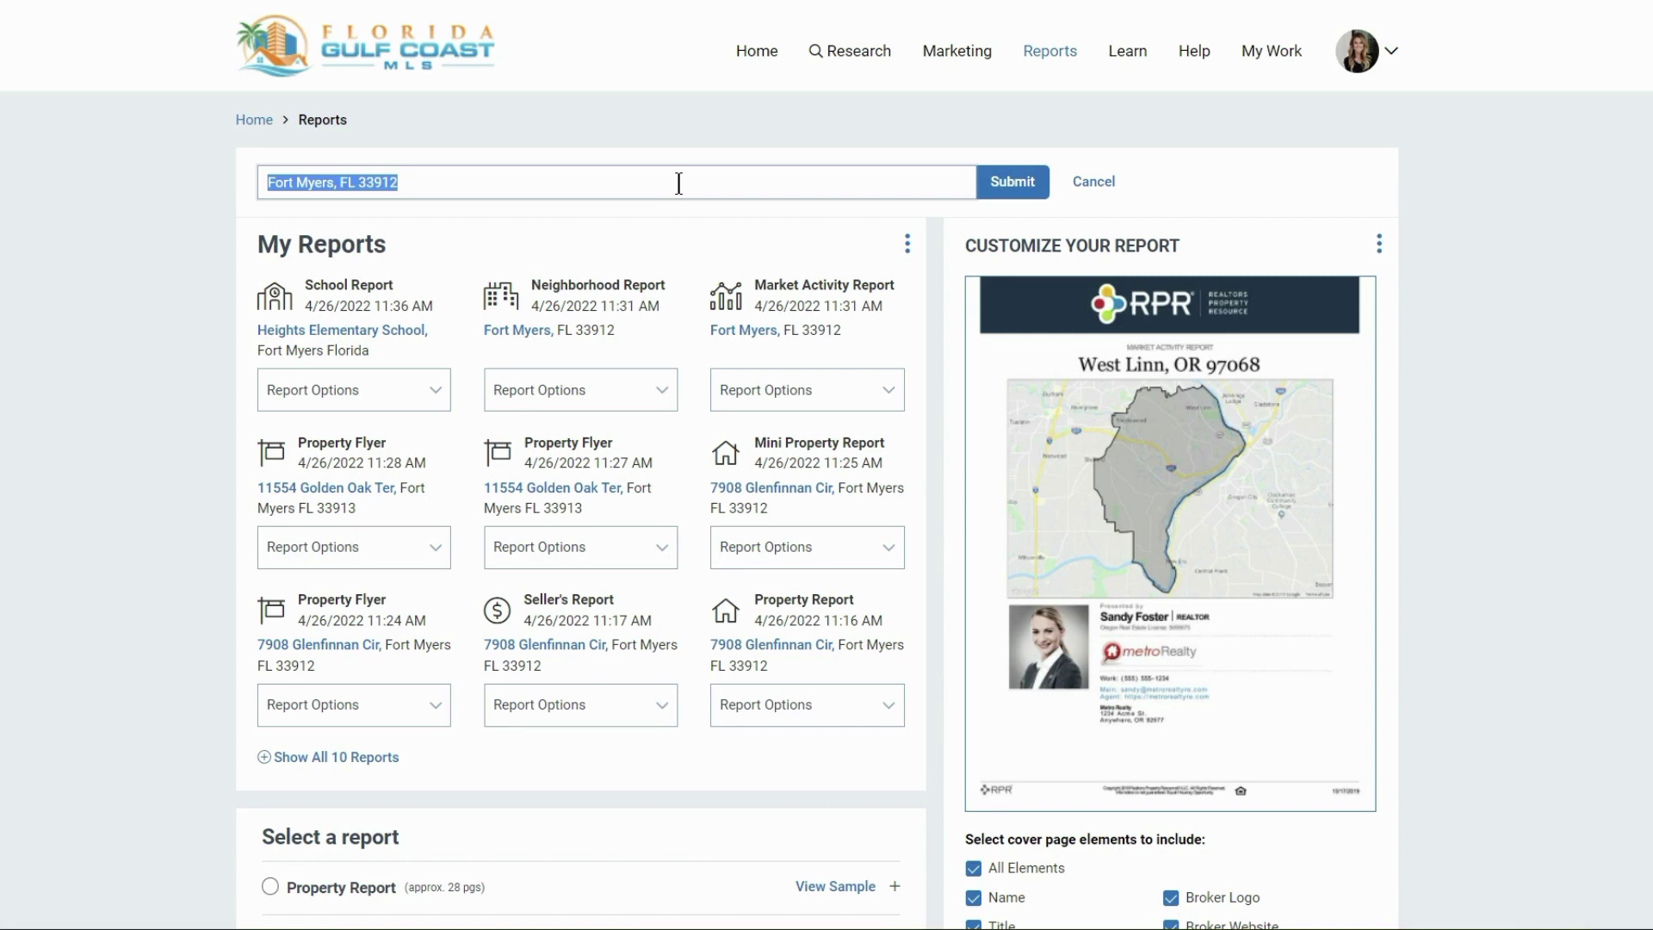
pyautogui.write('339')
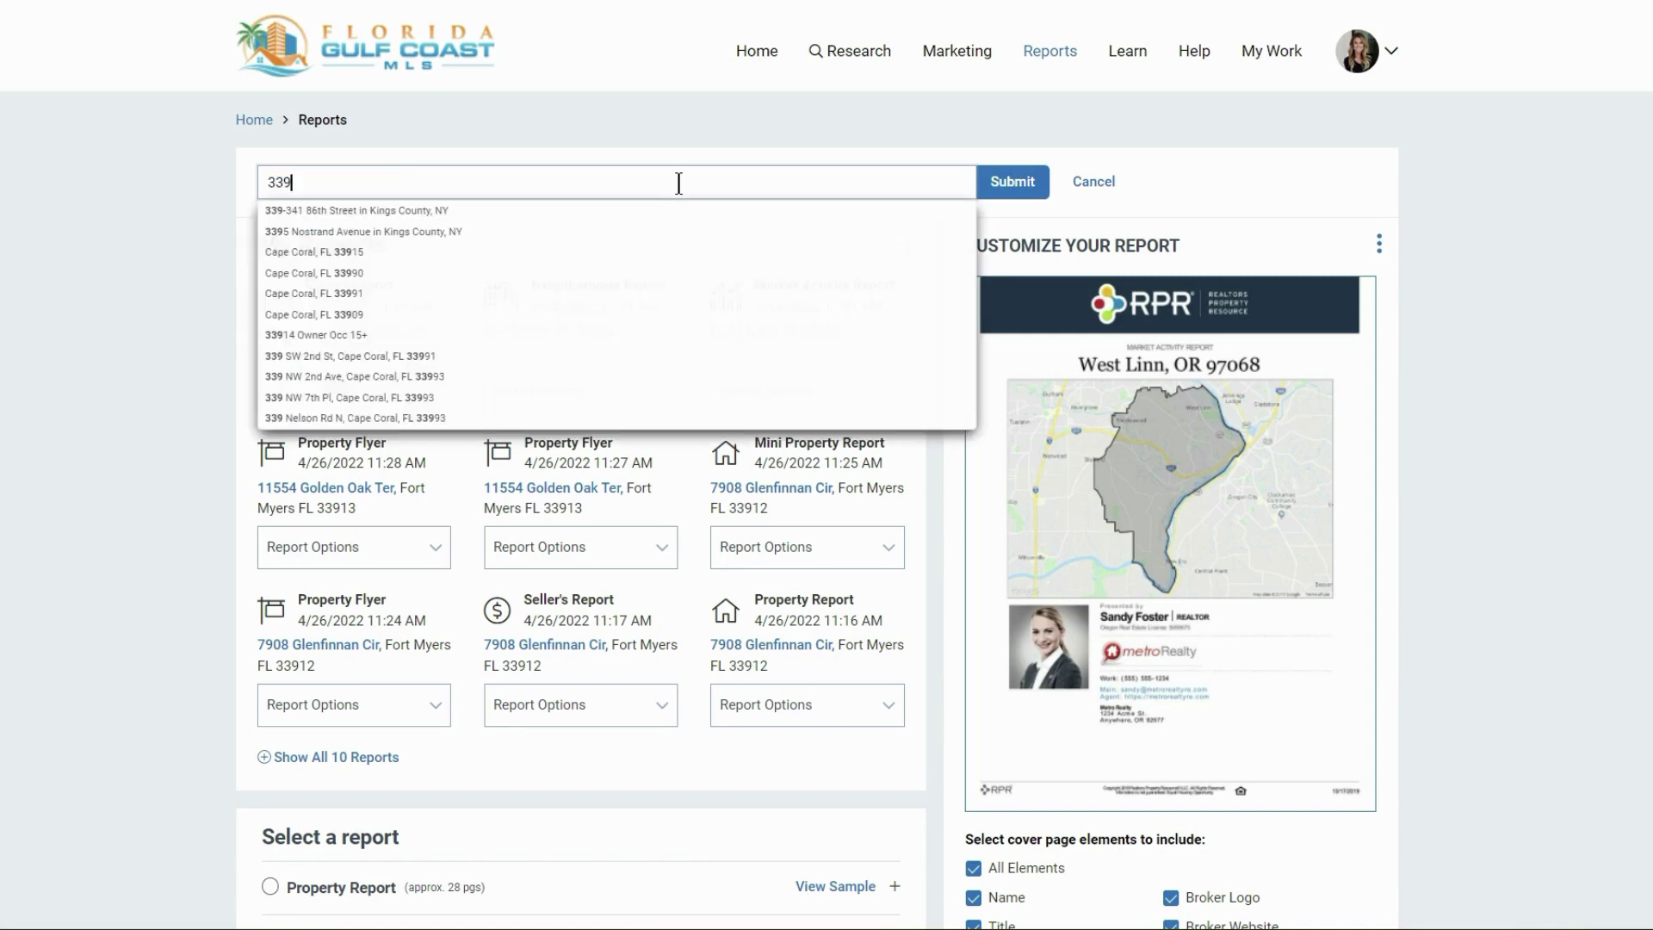
pyautogui.write('14')
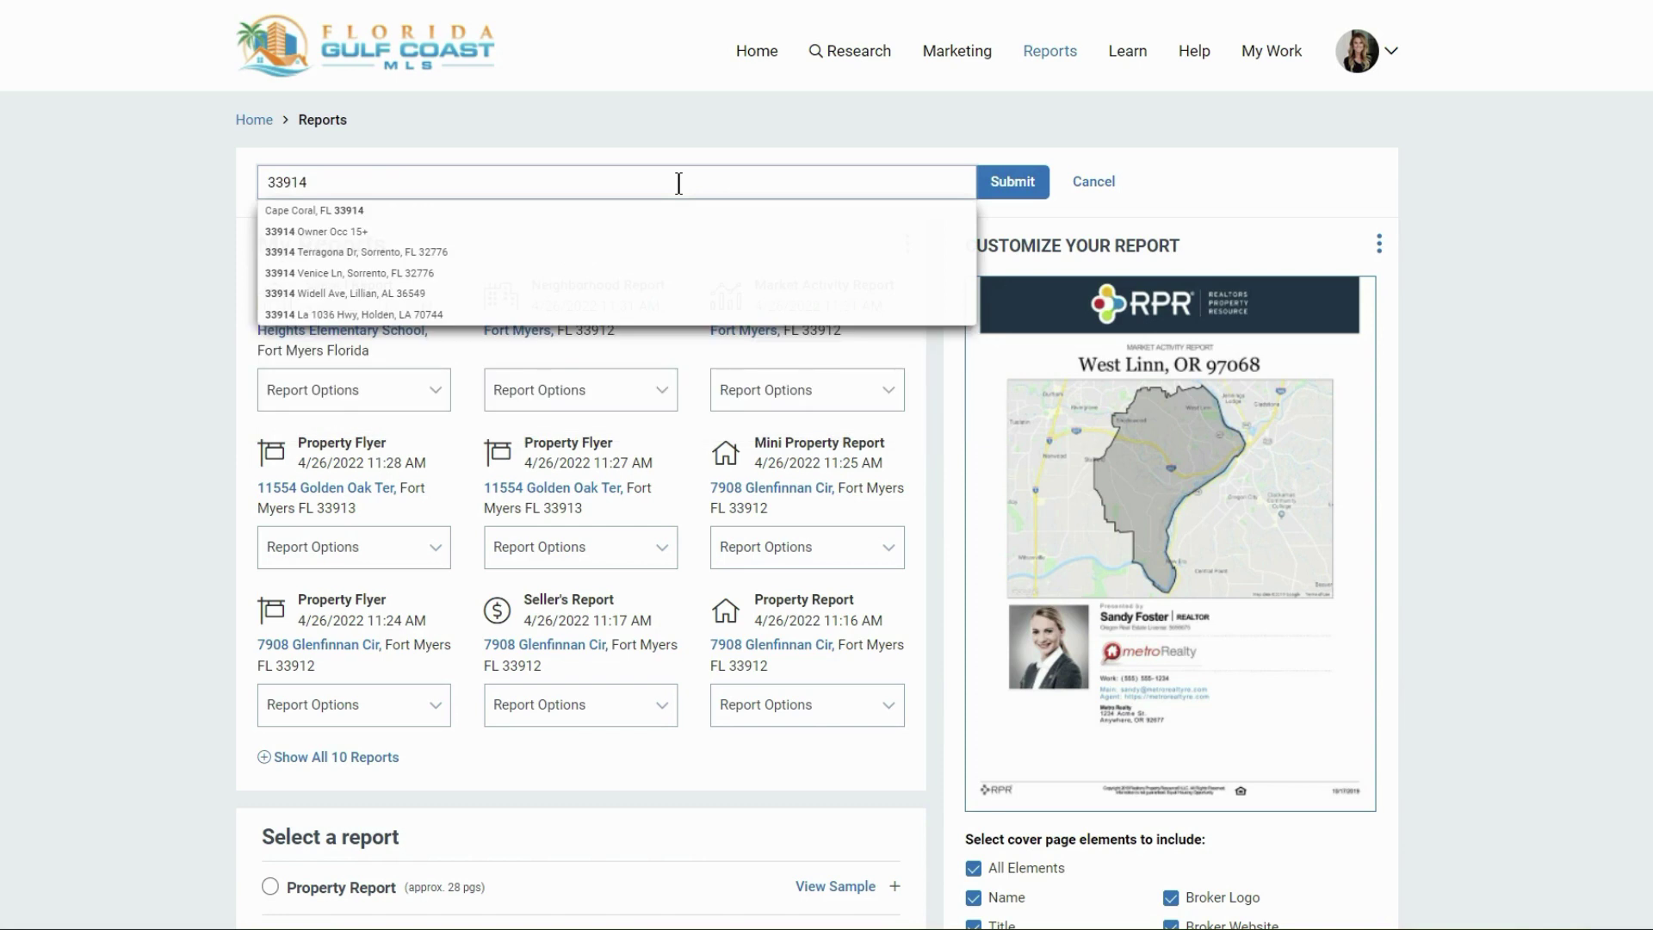
pyautogui.click(356, 212)
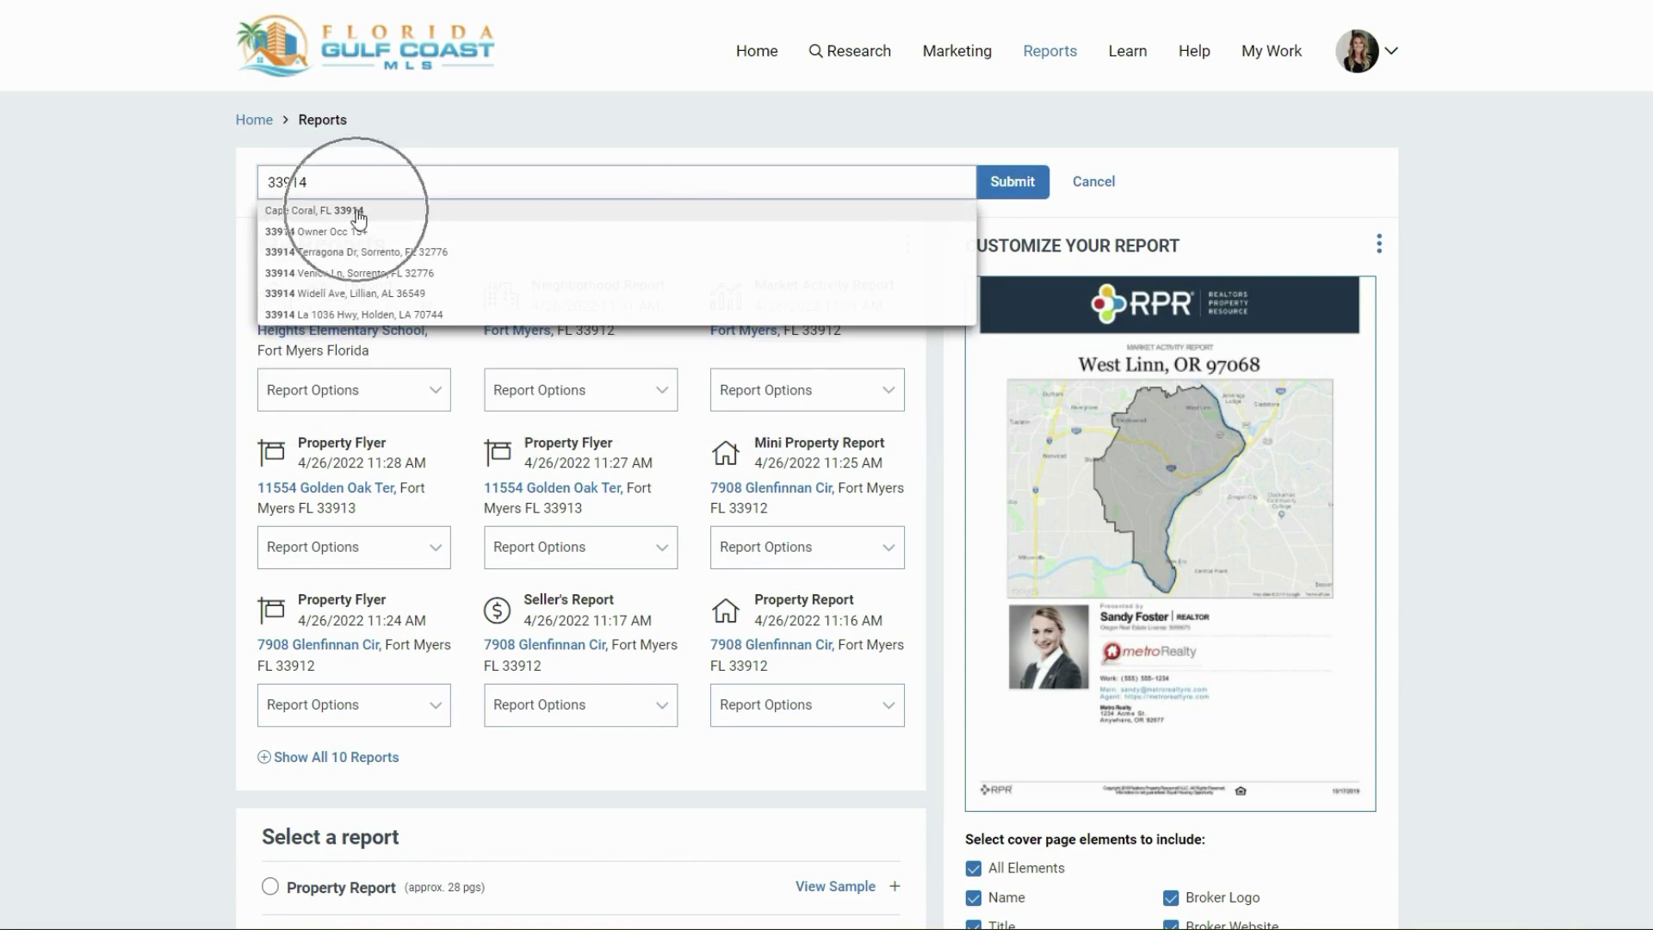
pyautogui.click(356, 211)
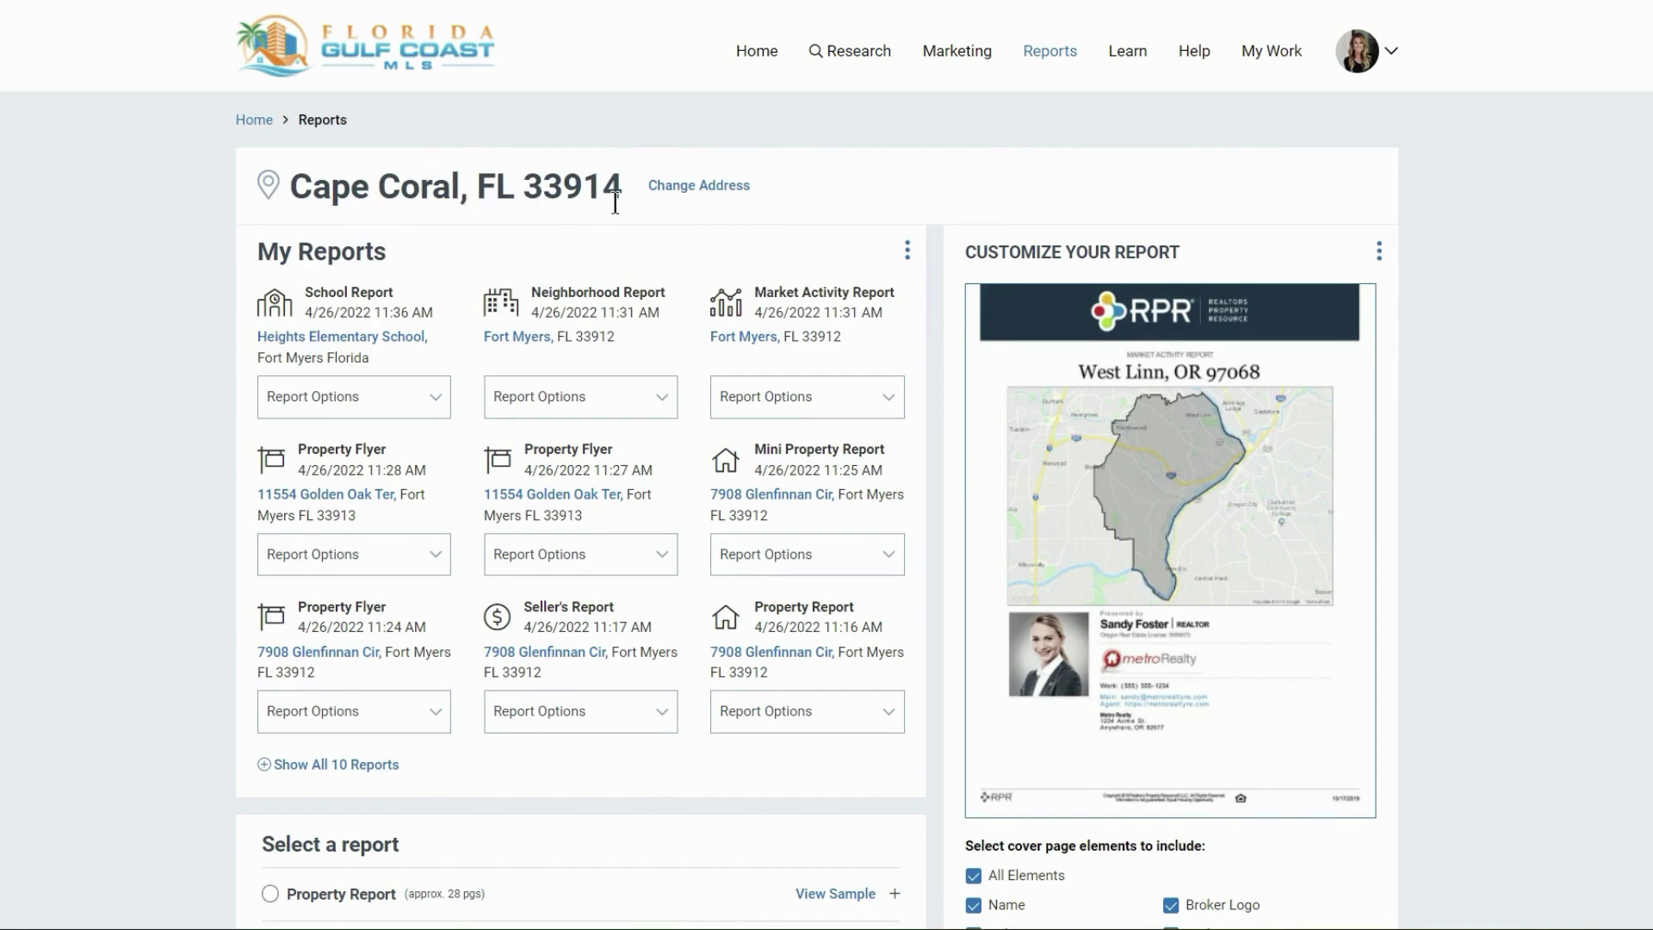
pyautogui.click(663, 188)
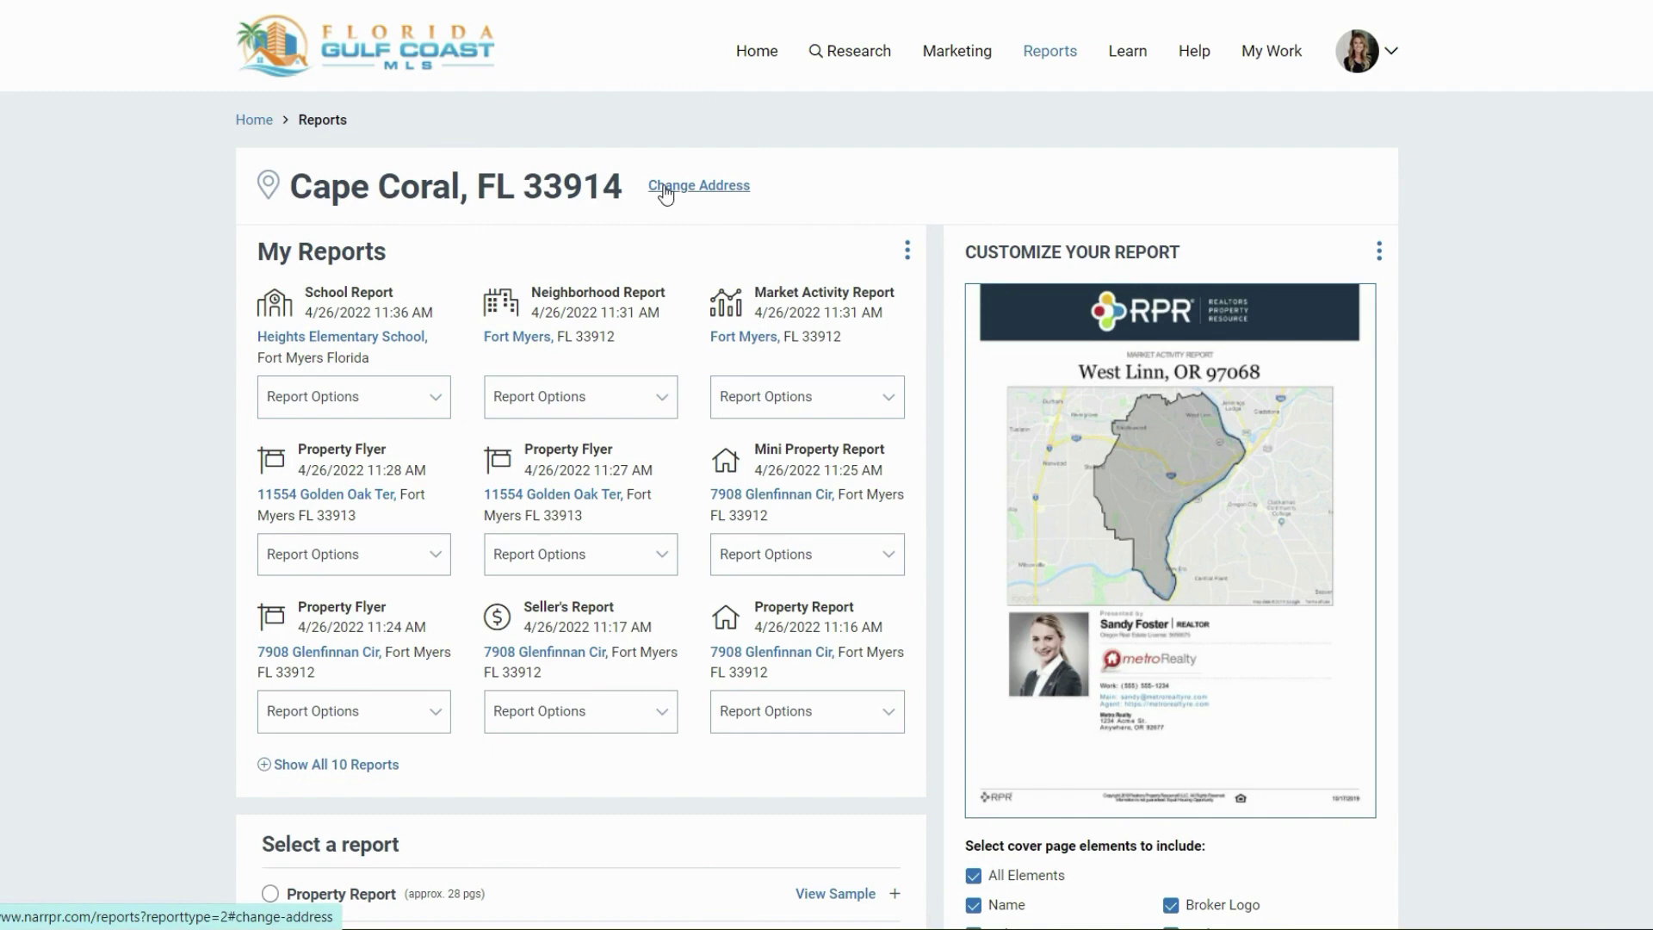
# Expand the Market Activity report's options and exclude the About RPR and Our Data element
pyautogui.scroll(-5, 1093, 302)
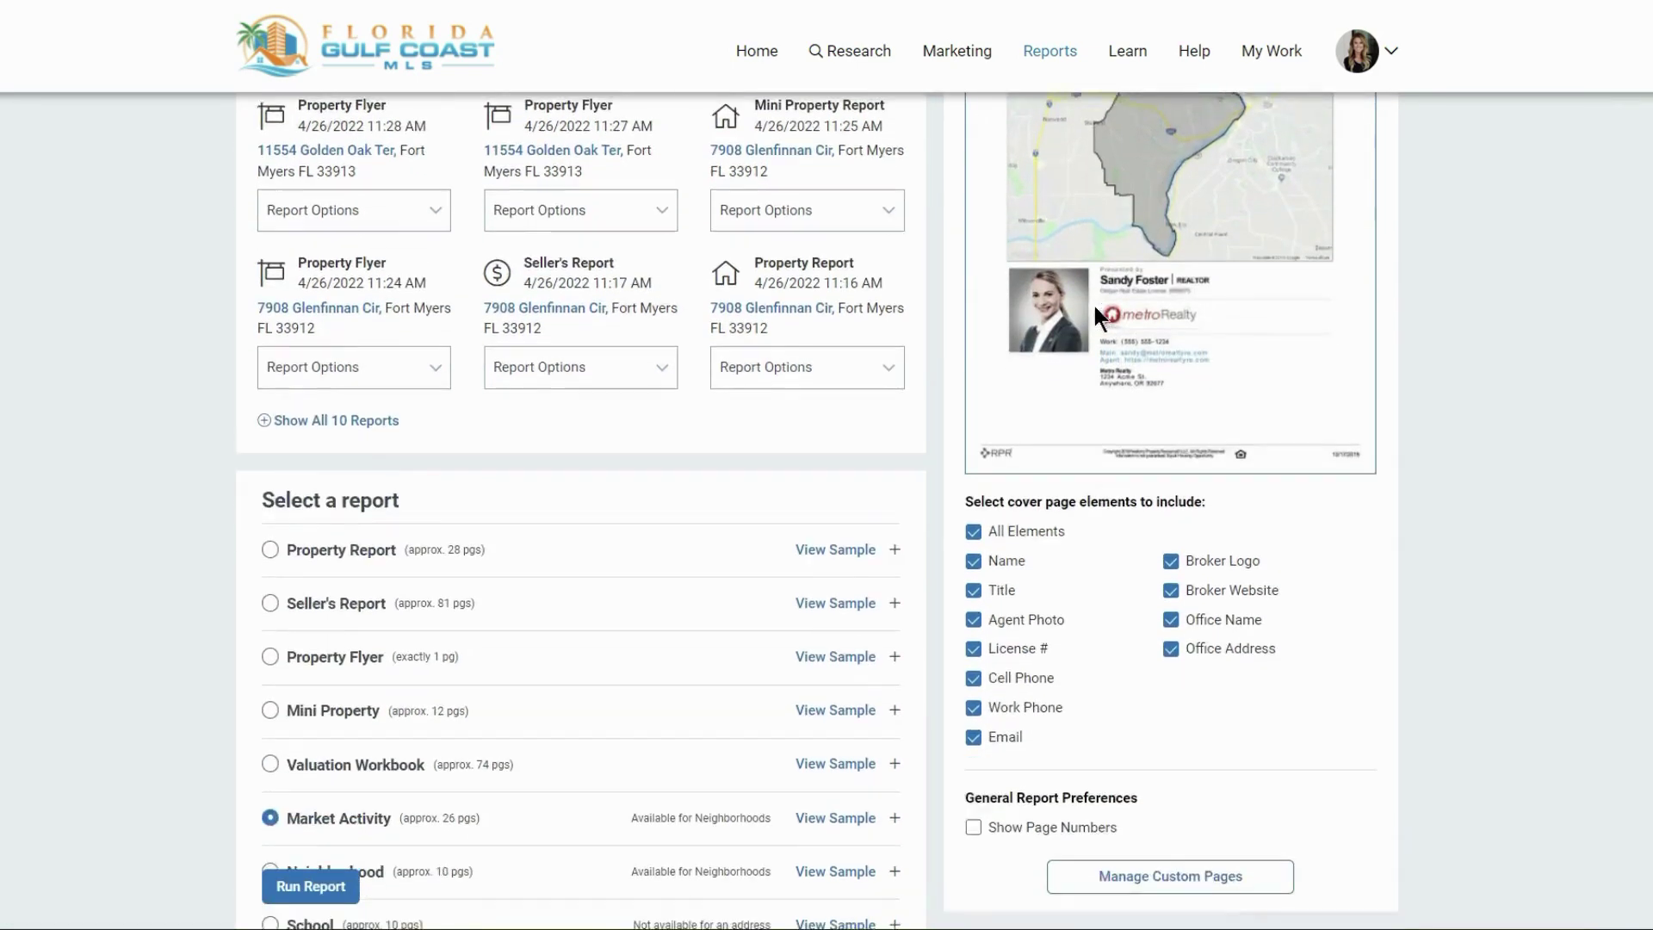
pyautogui.scroll(-4, 897, 328)
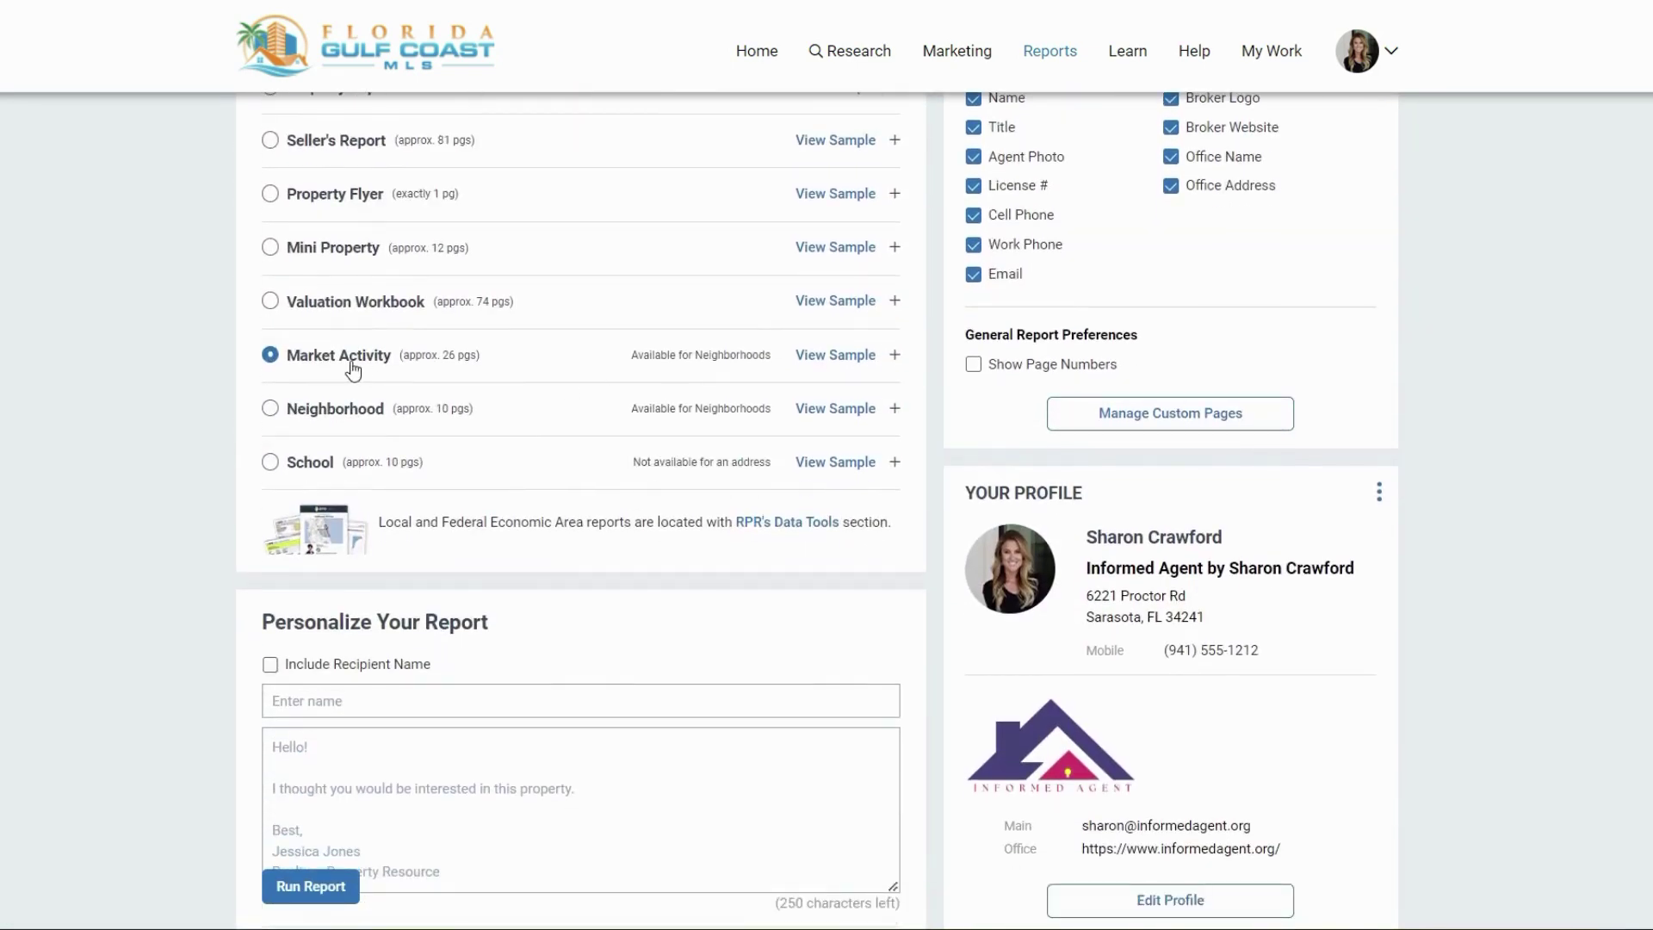
pyautogui.click(353, 370)
pyautogui.click(894, 357)
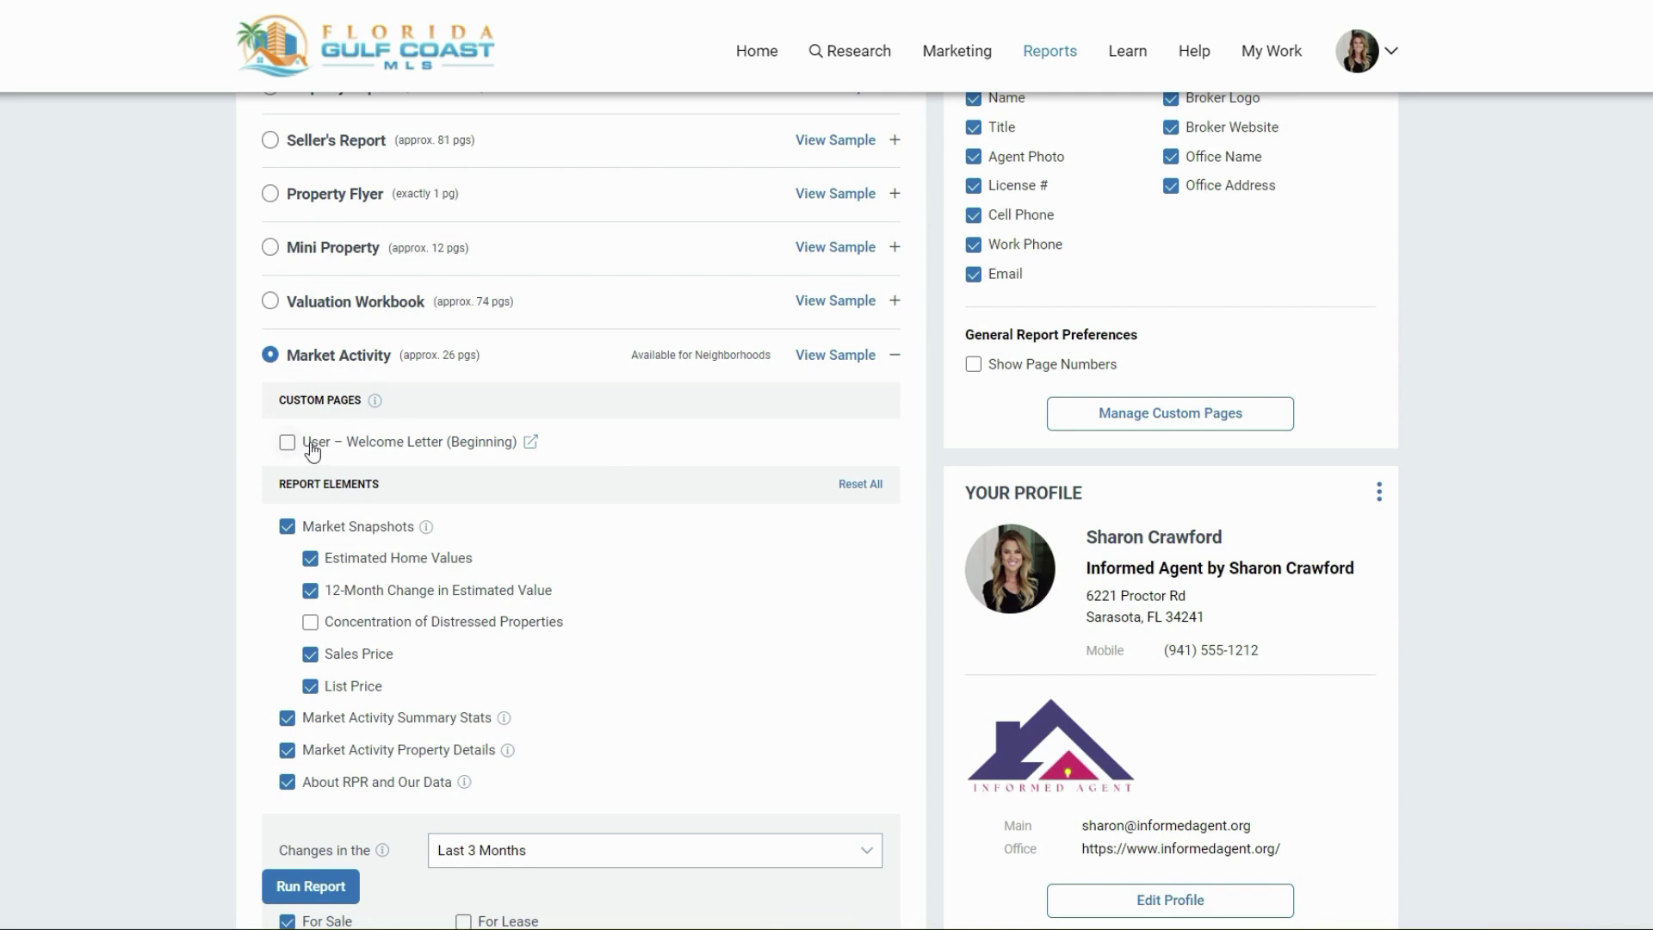
pyautogui.scroll(-3, 499, 478)
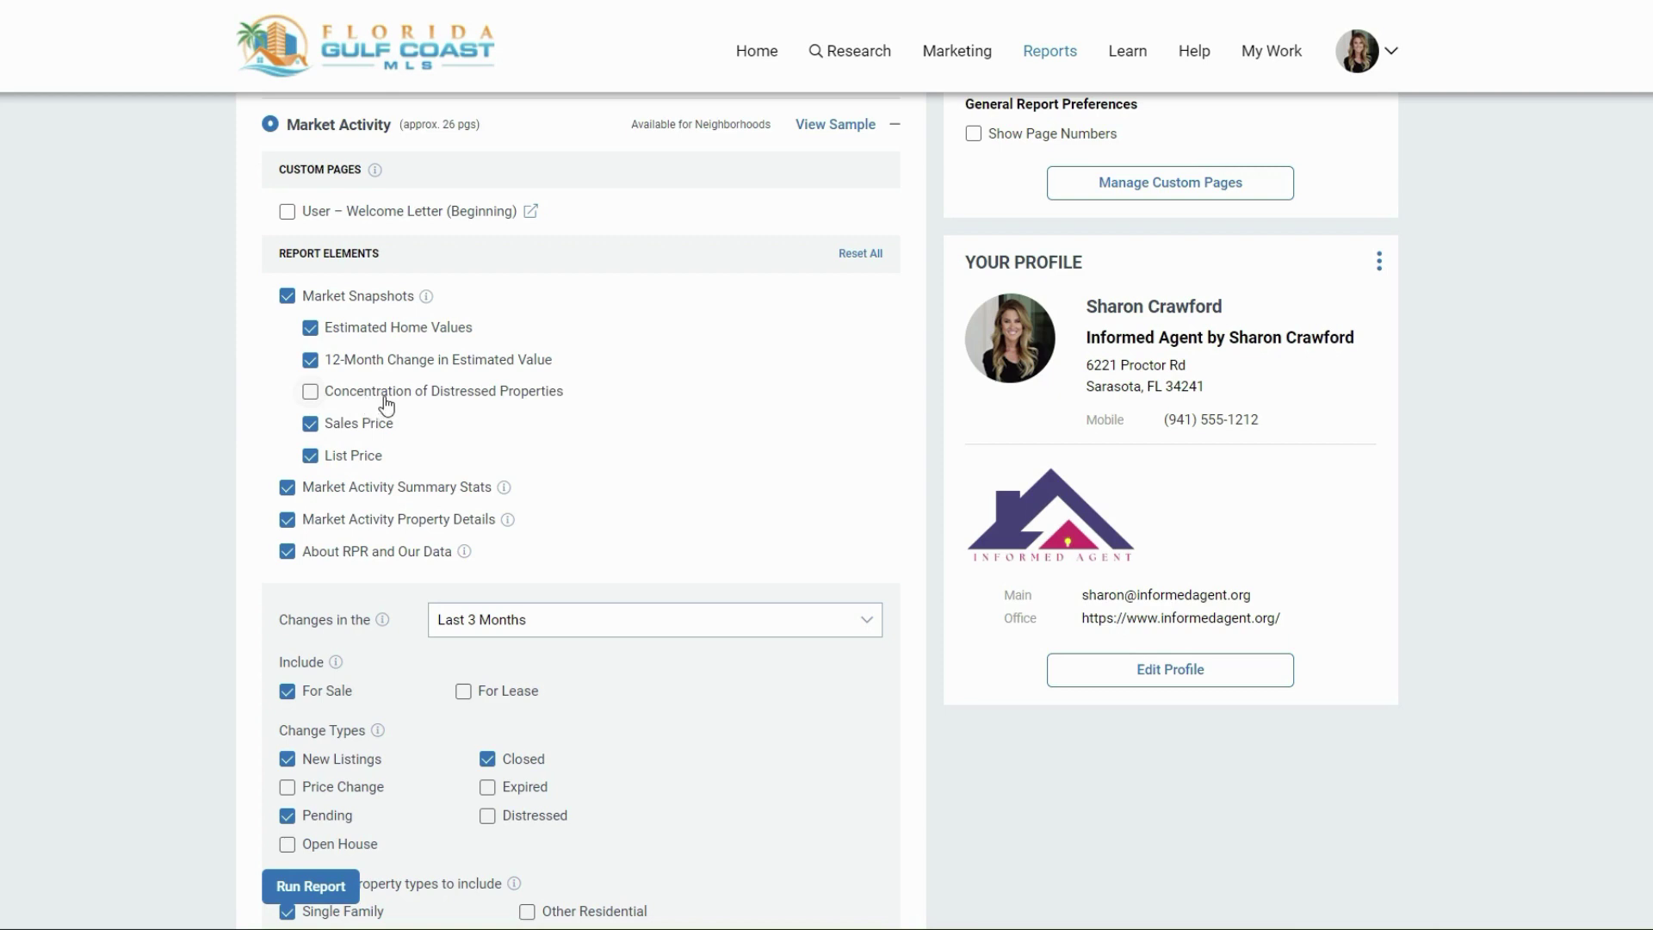
pyautogui.scroll(-2, 379, 400)
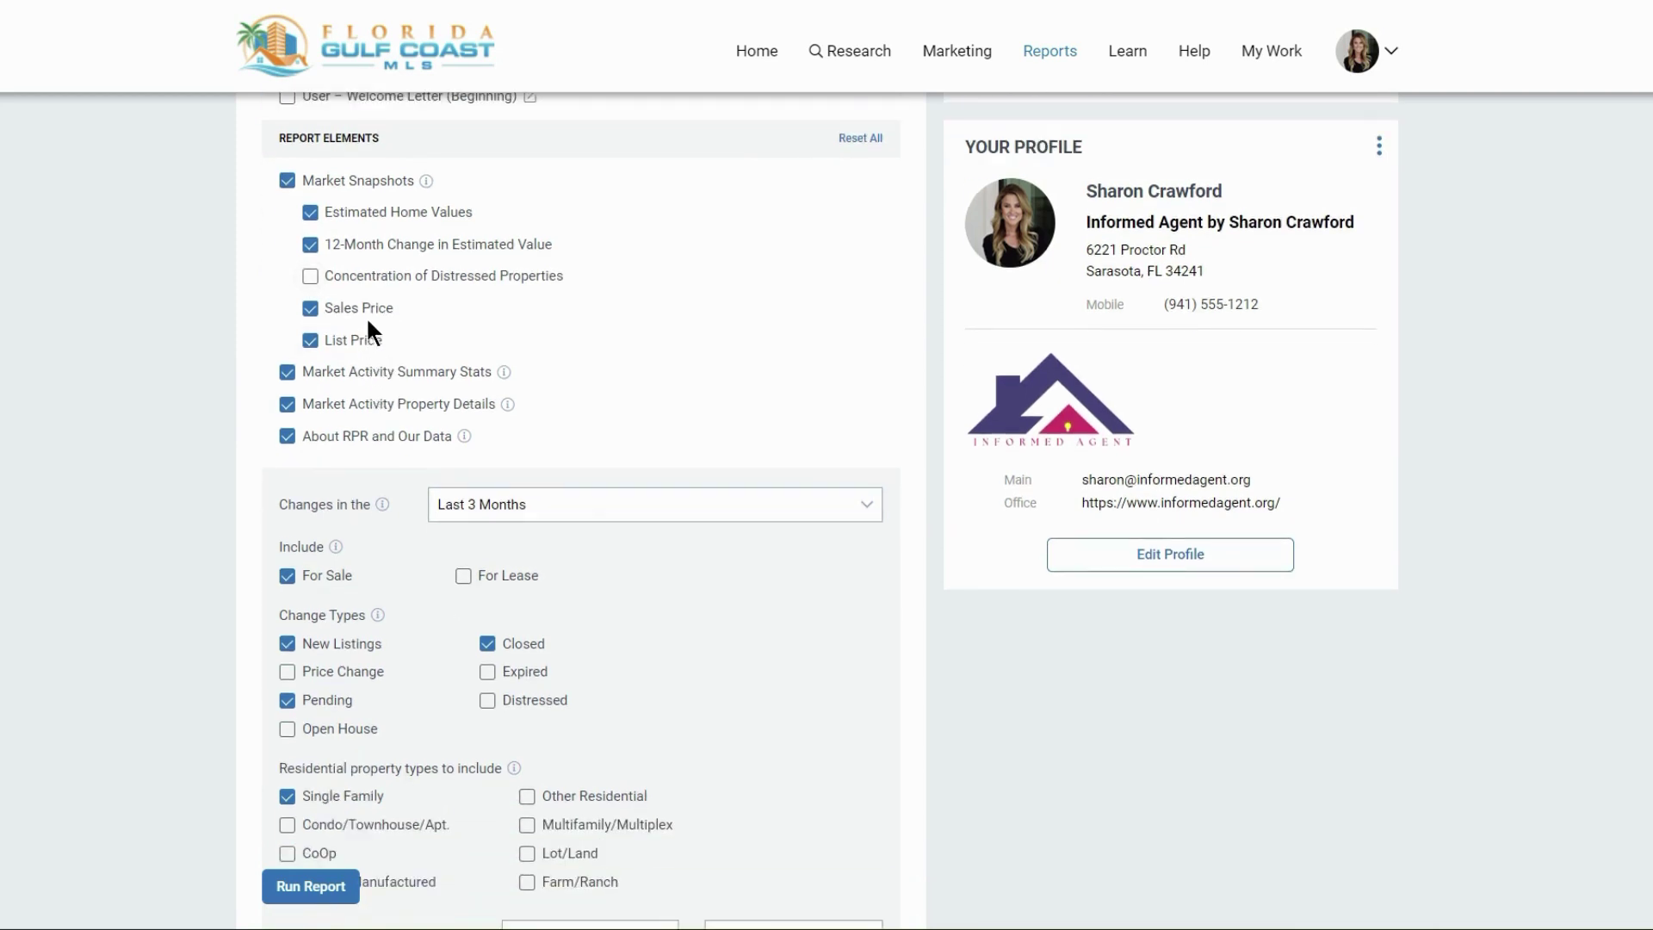
pyautogui.scroll(-2, 373, 348)
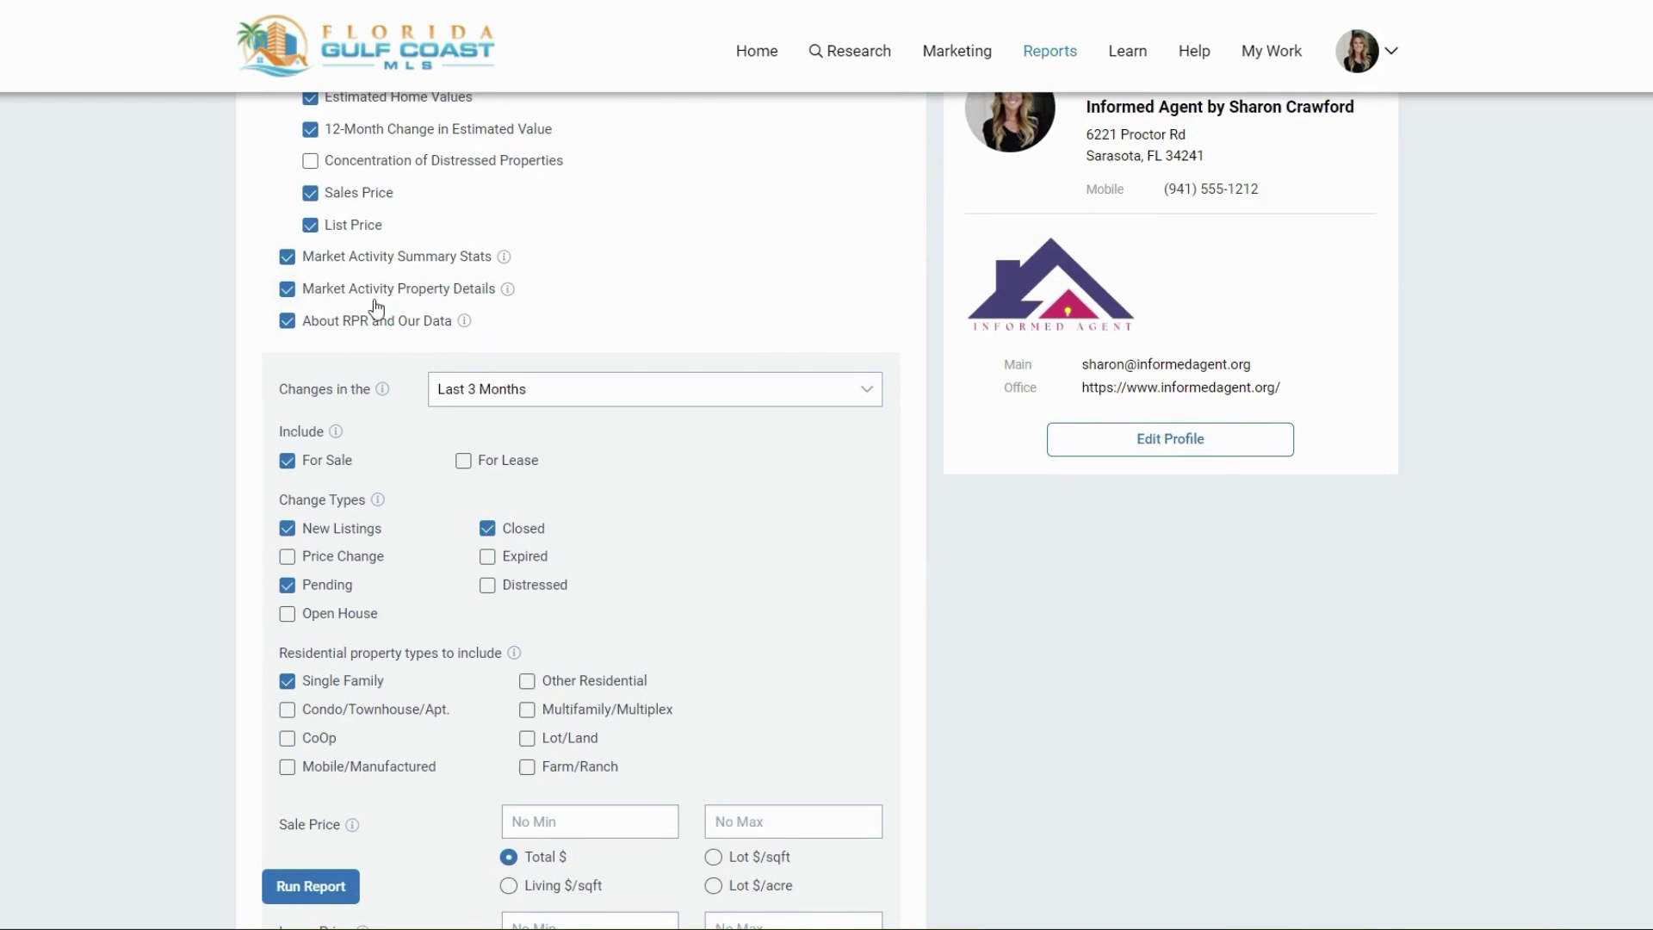
pyautogui.click(287, 323)
# Set the report's period for market changes to Last Month
pyautogui.click(608, 396)
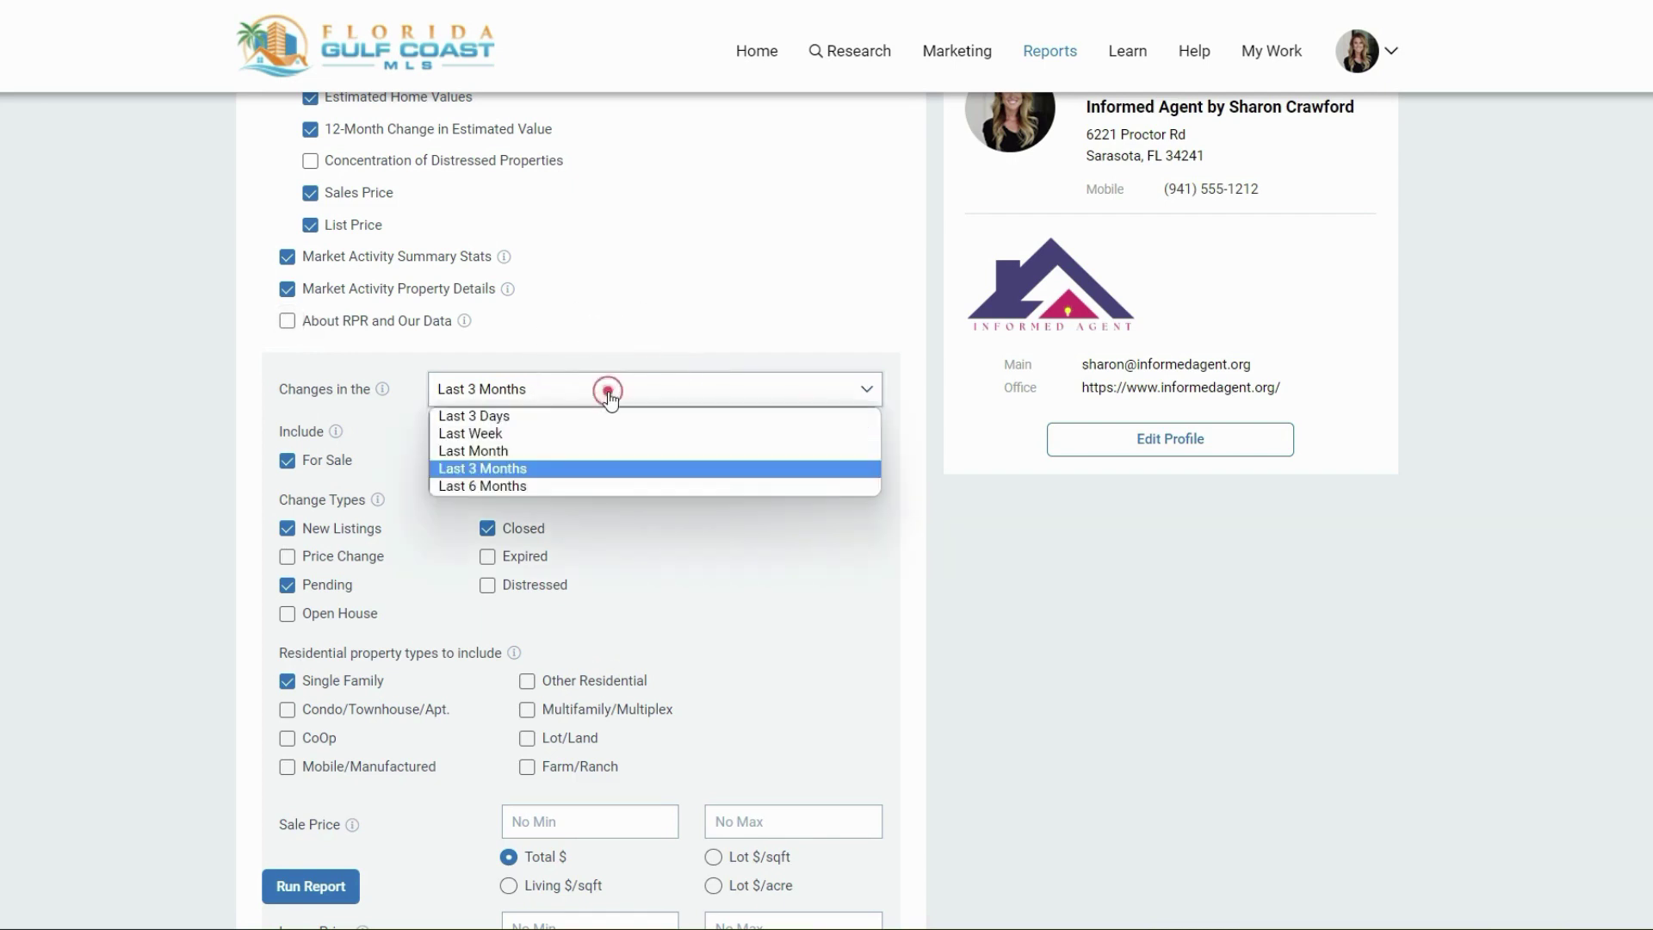
pyautogui.click(529, 451)
pyautogui.click(528, 450)
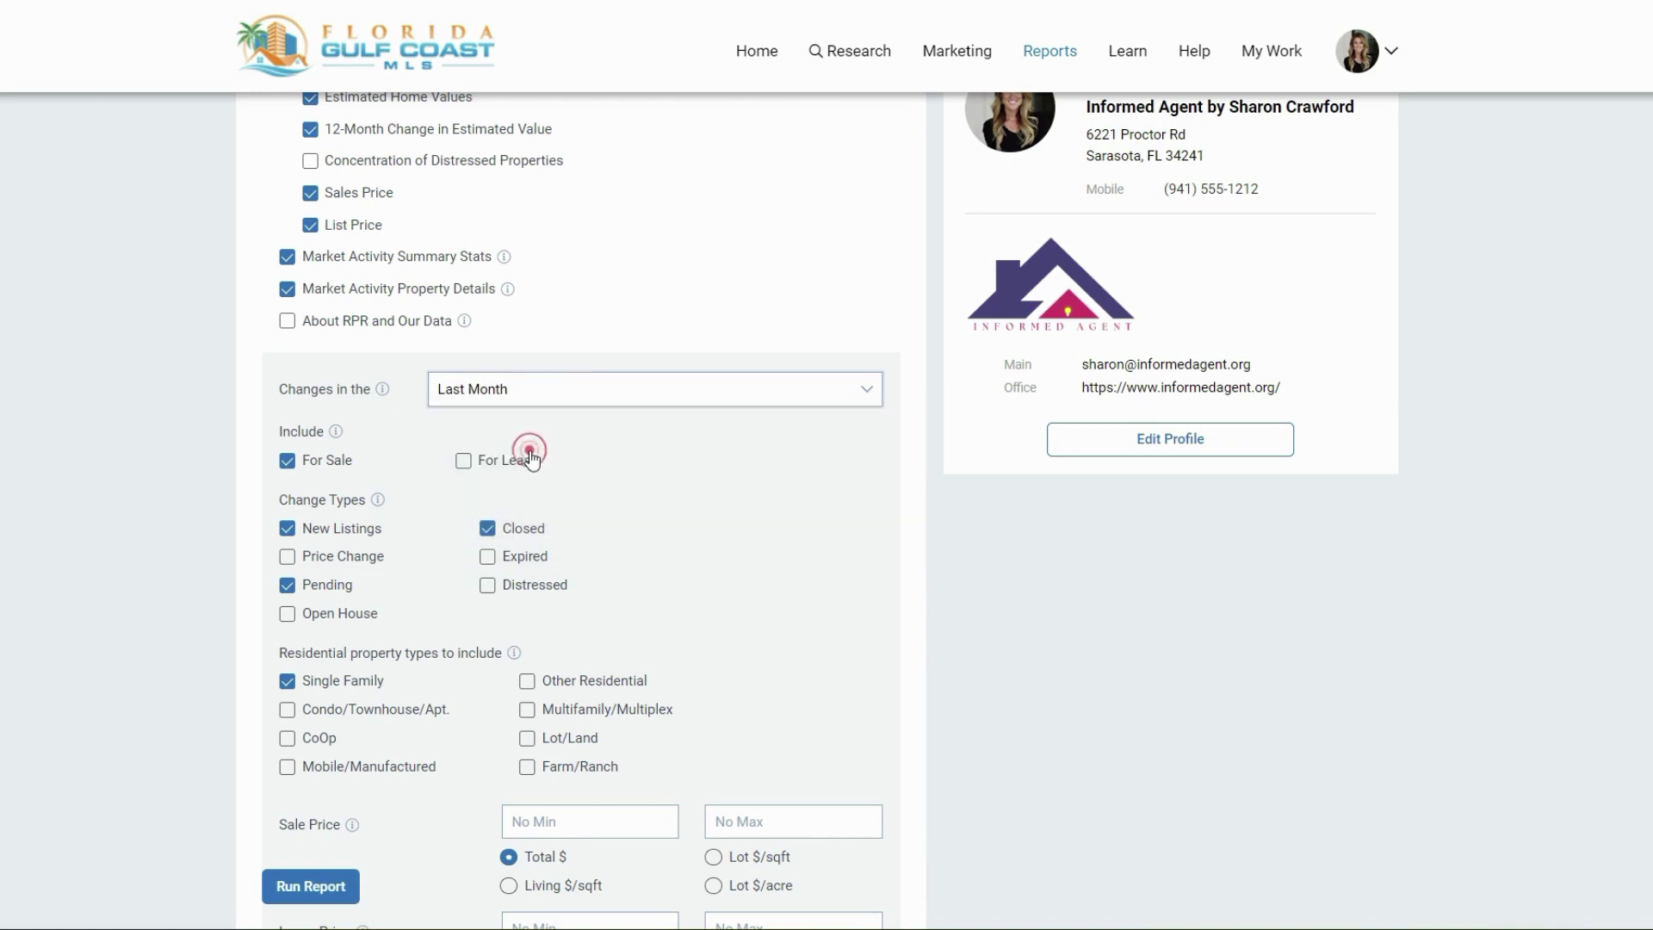
# Add Price Change to the change types included in the report
pyautogui.scroll(-1, 551, 461)
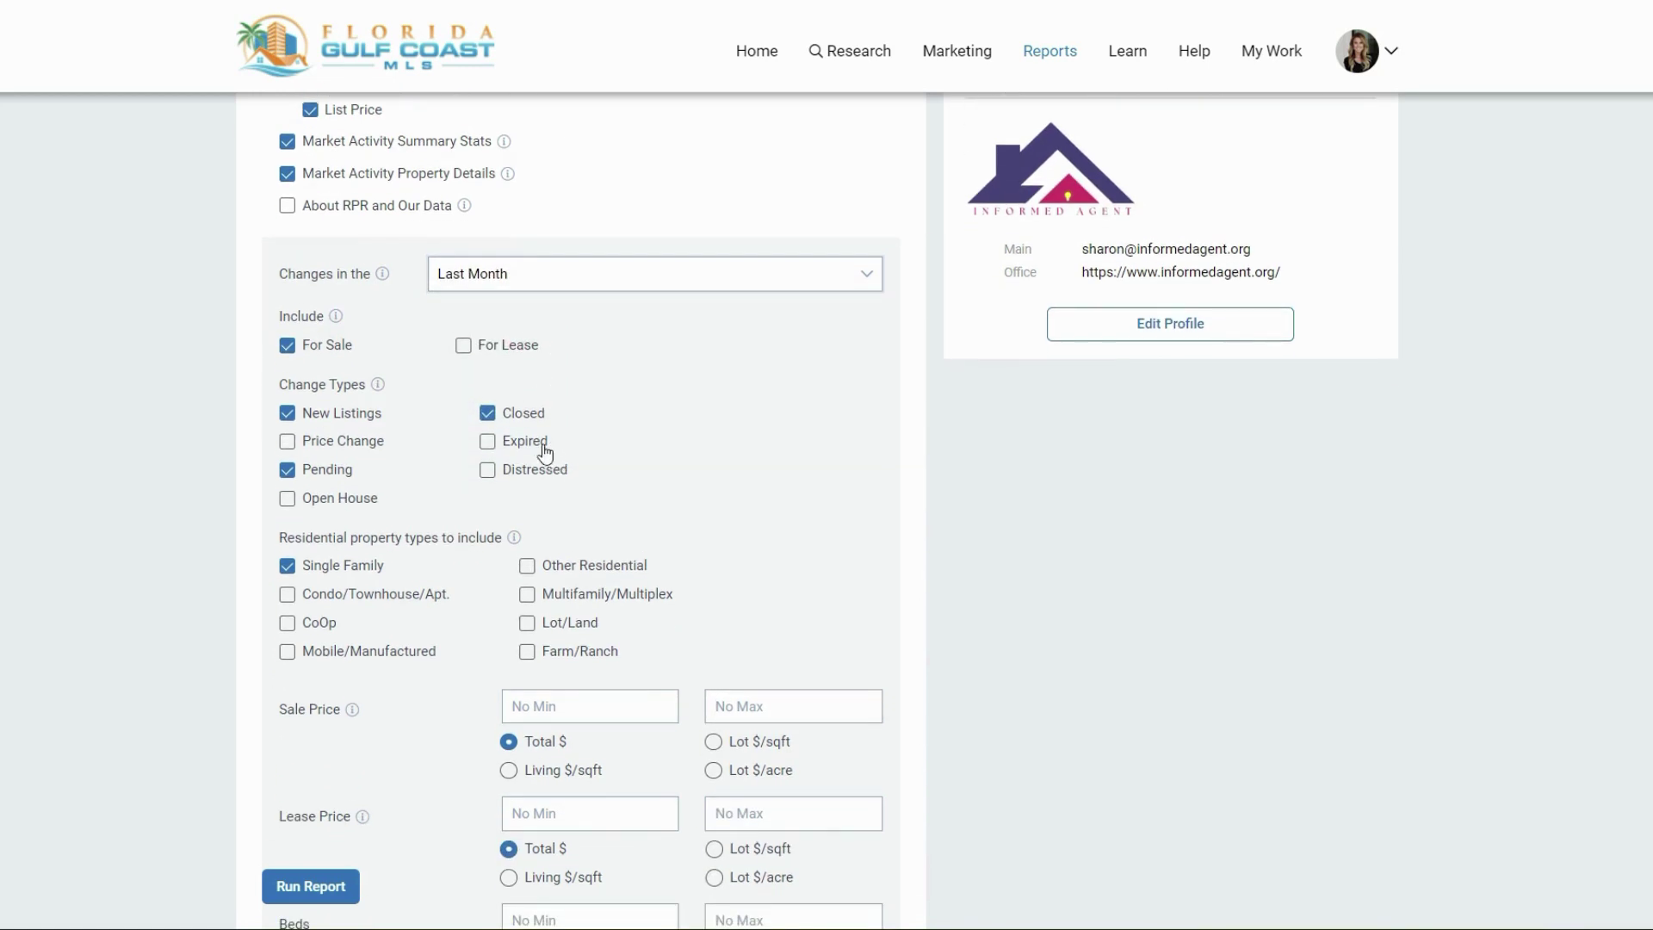
pyautogui.click(297, 351)
pyautogui.scroll(-3, 444, 344)
pyautogui.click(286, 210)
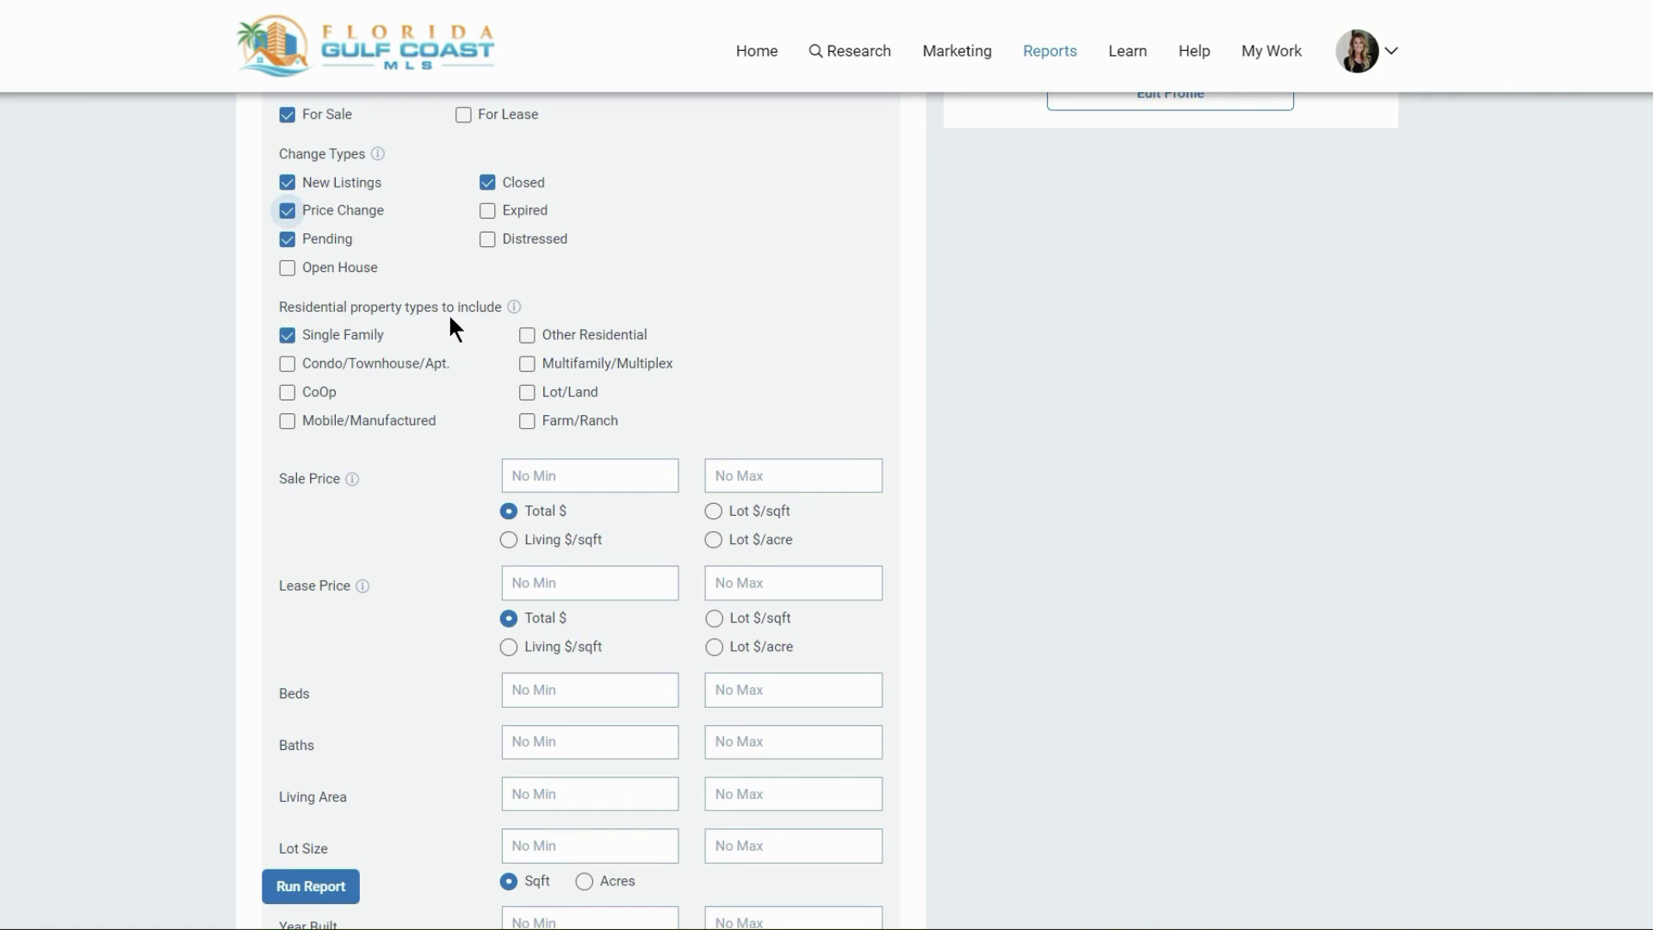
pyautogui.click(295, 349)
pyautogui.click(291, 368)
pyautogui.click(288, 368)
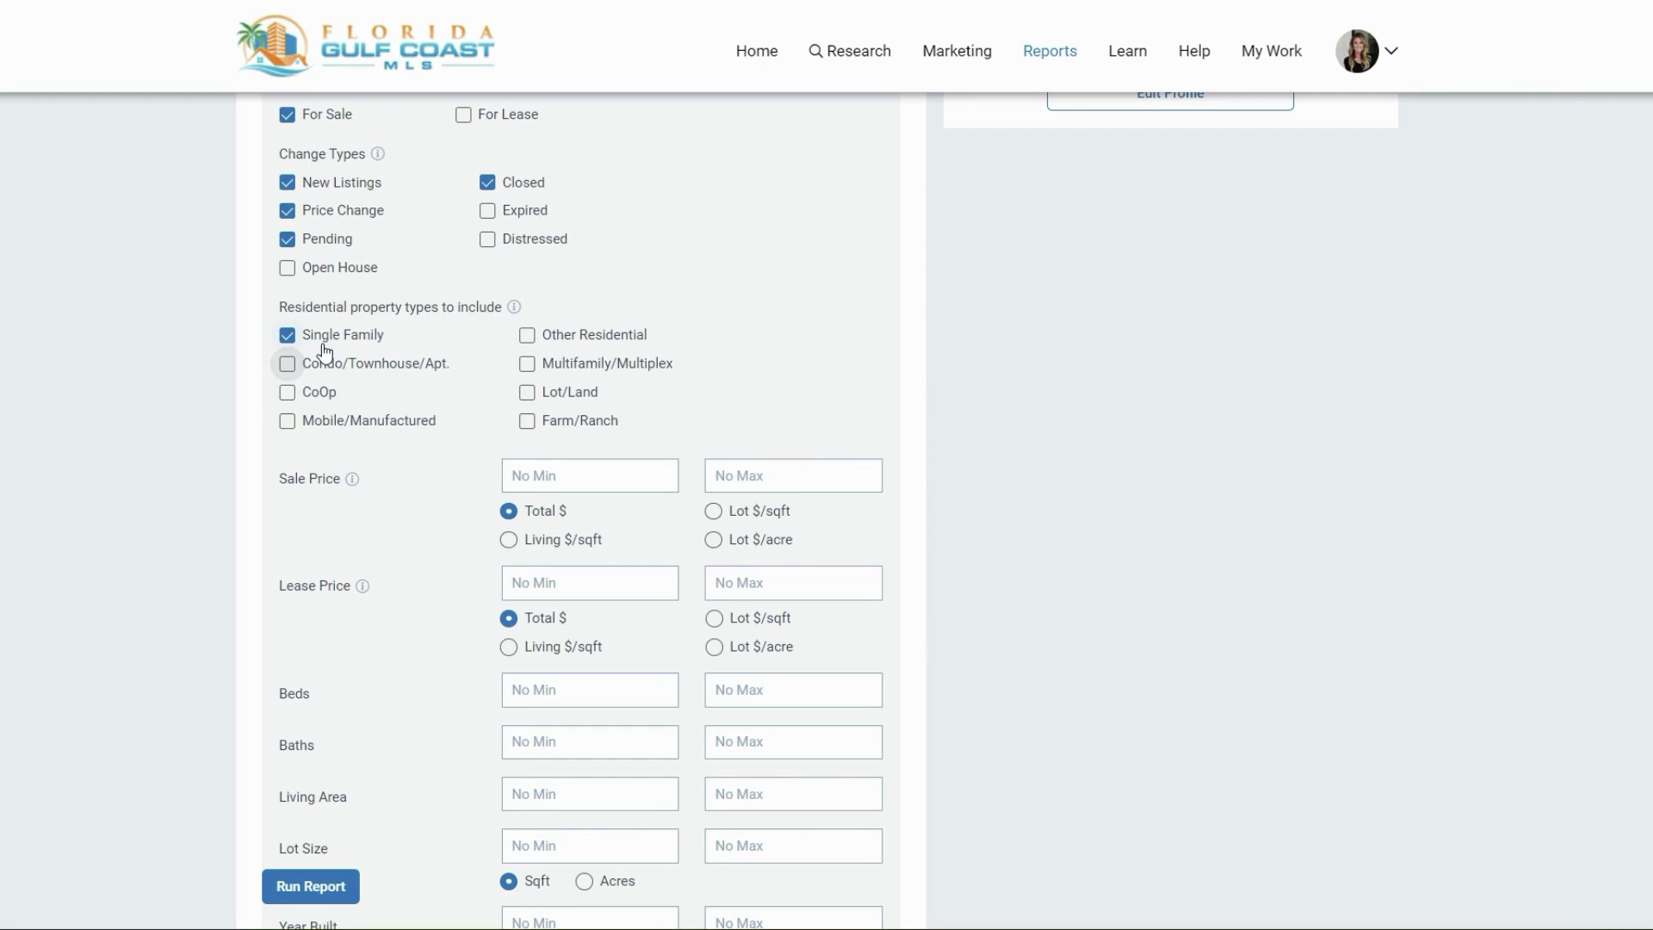
# Set the maximum number of properties per change type to 10
pyautogui.scroll(-2, 391, 369)
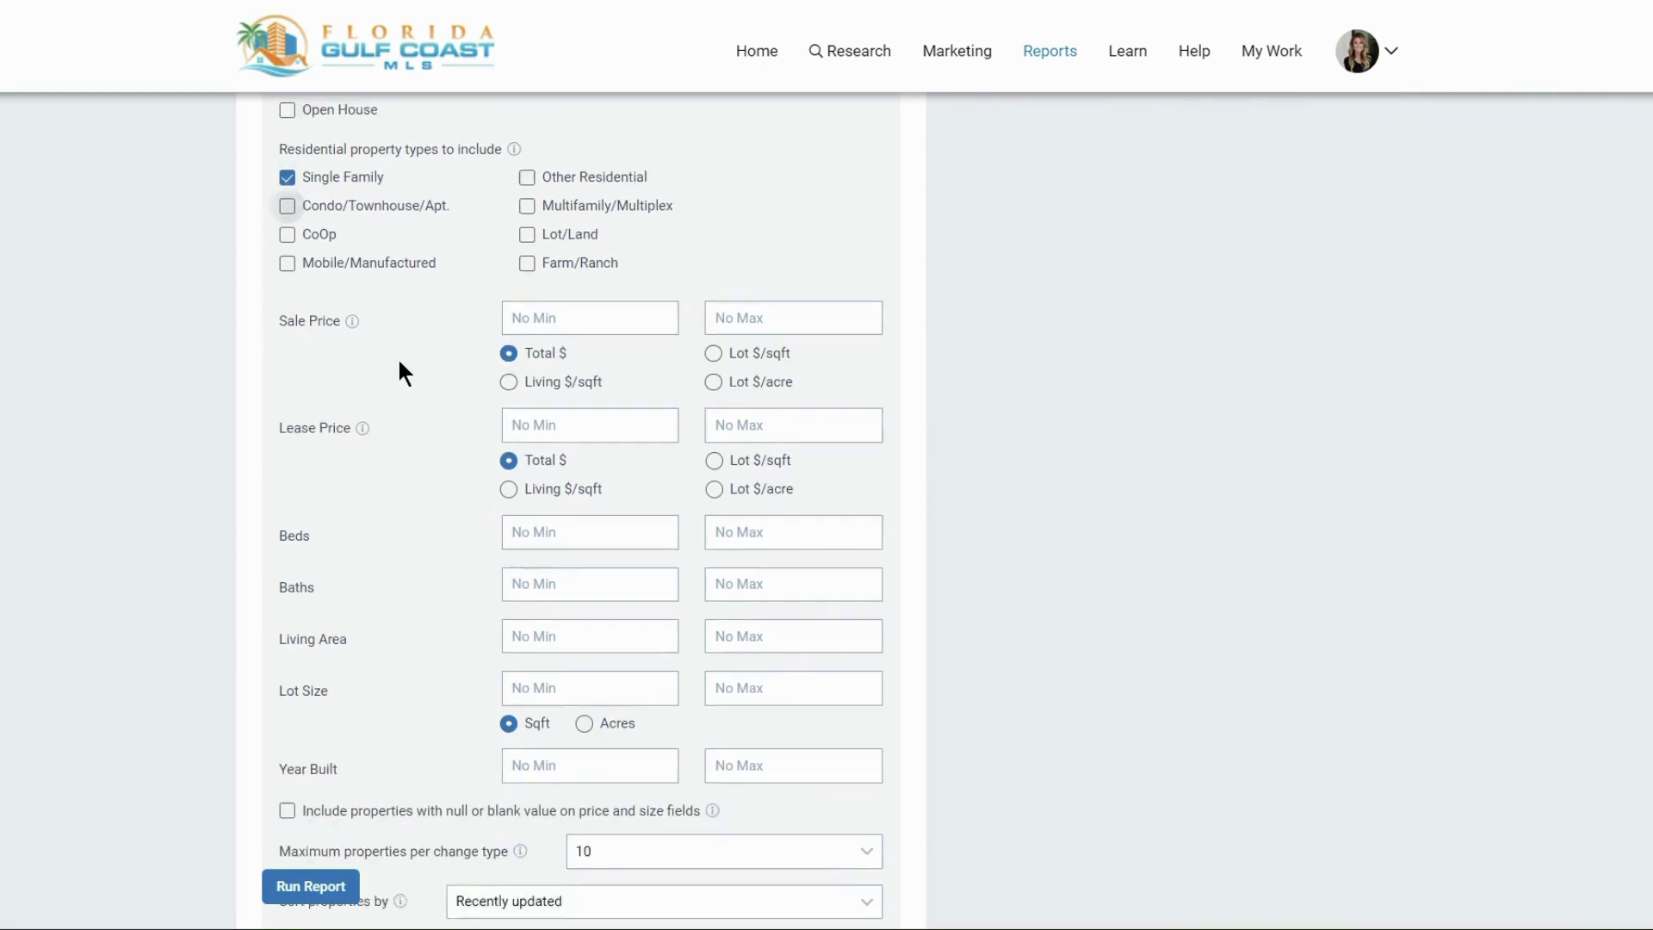
pyautogui.scroll(-1, 414, 345)
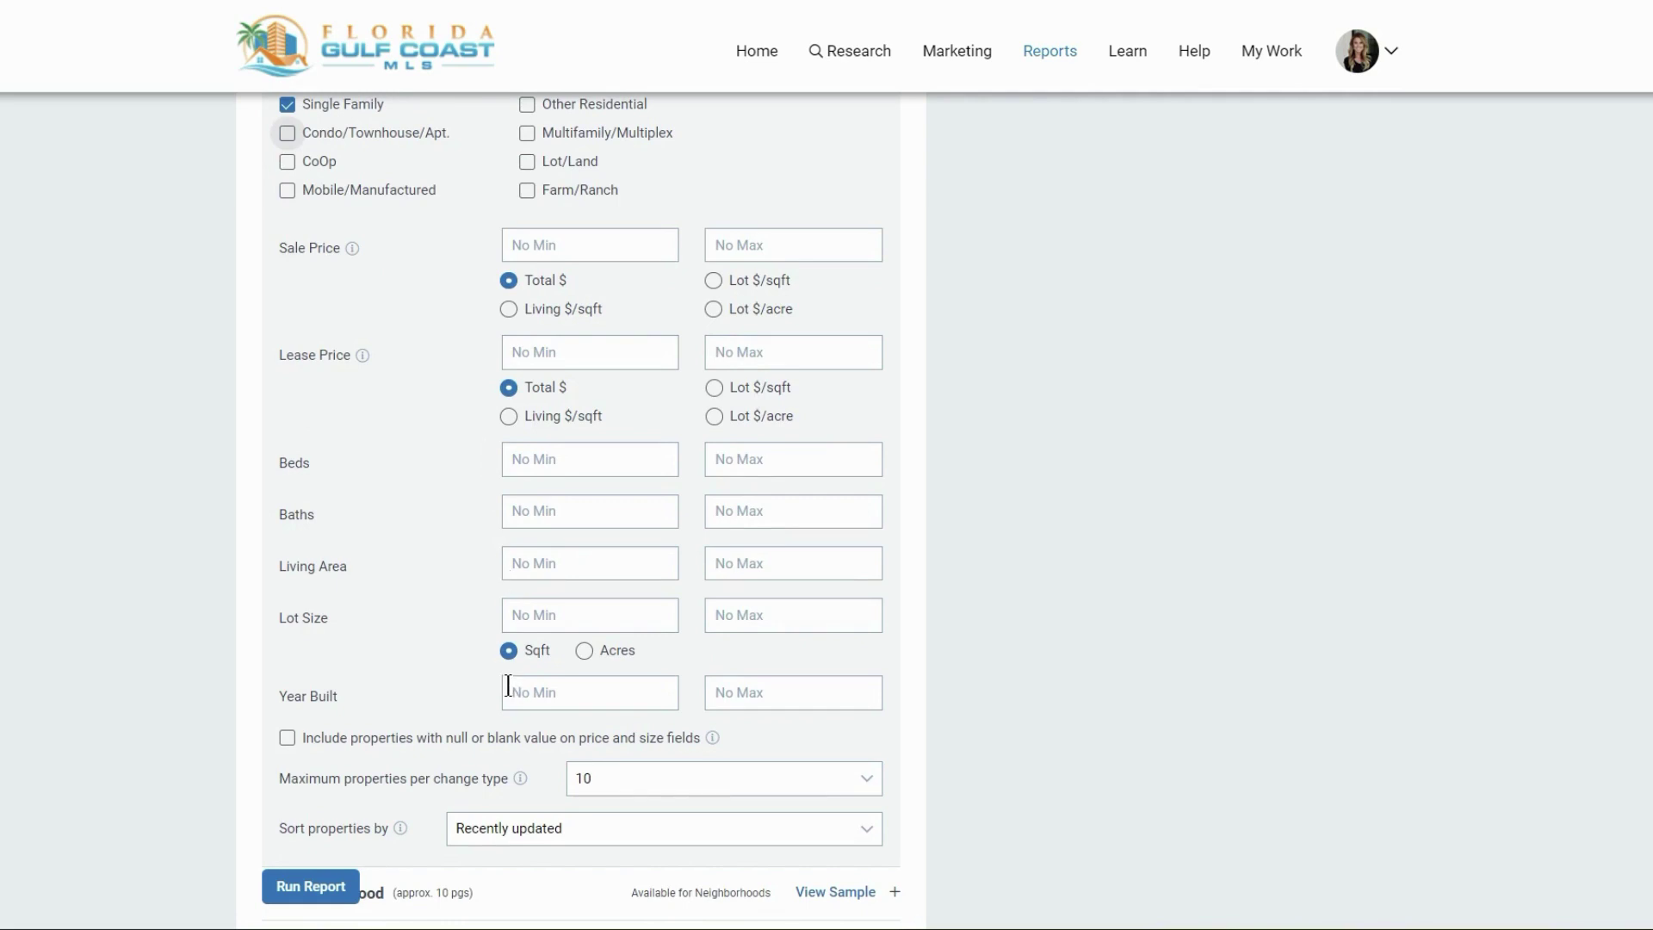
pyautogui.scroll(-2, 507, 686)
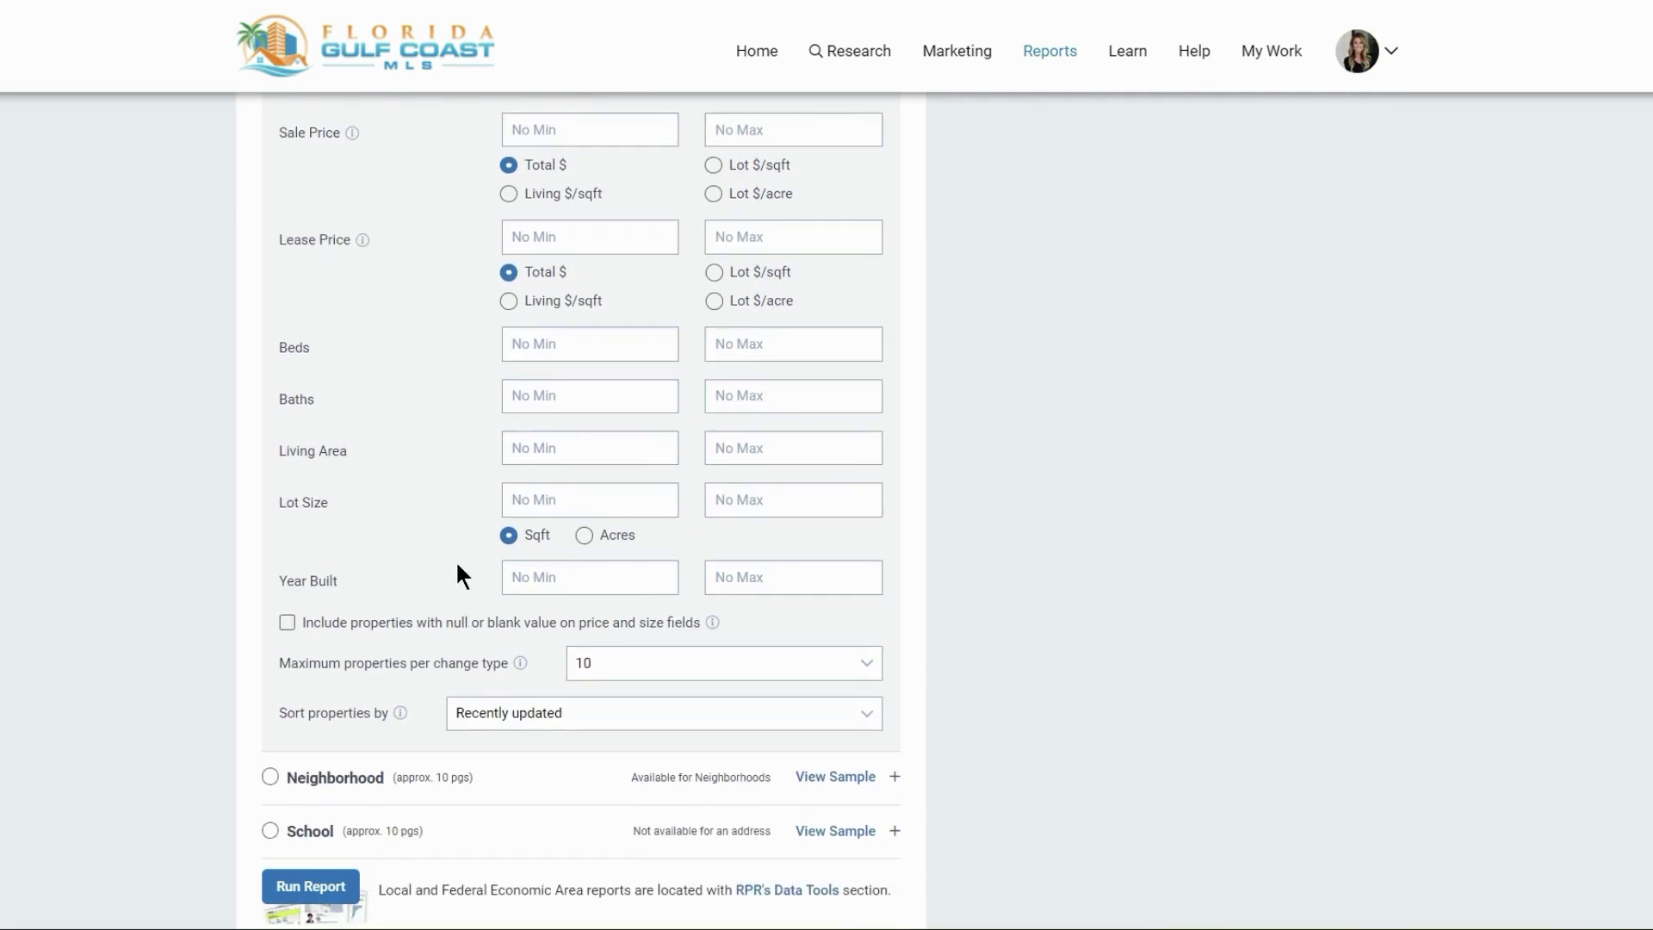
pyautogui.scroll(2, 458, 568)
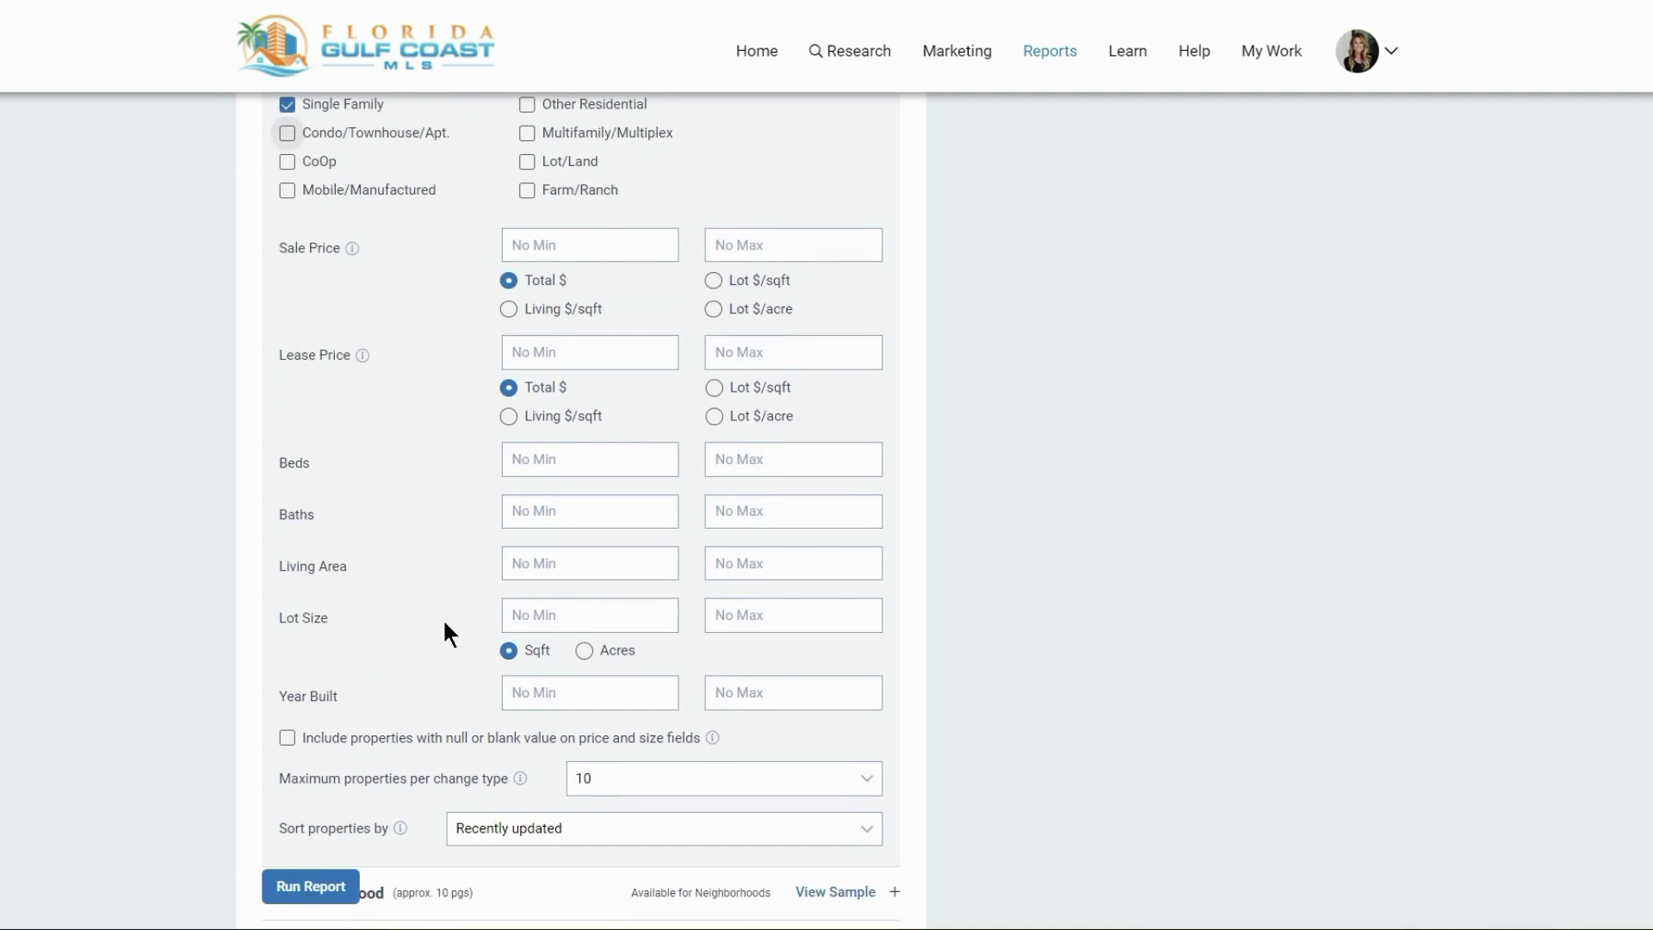
pyautogui.scroll(-3, 446, 625)
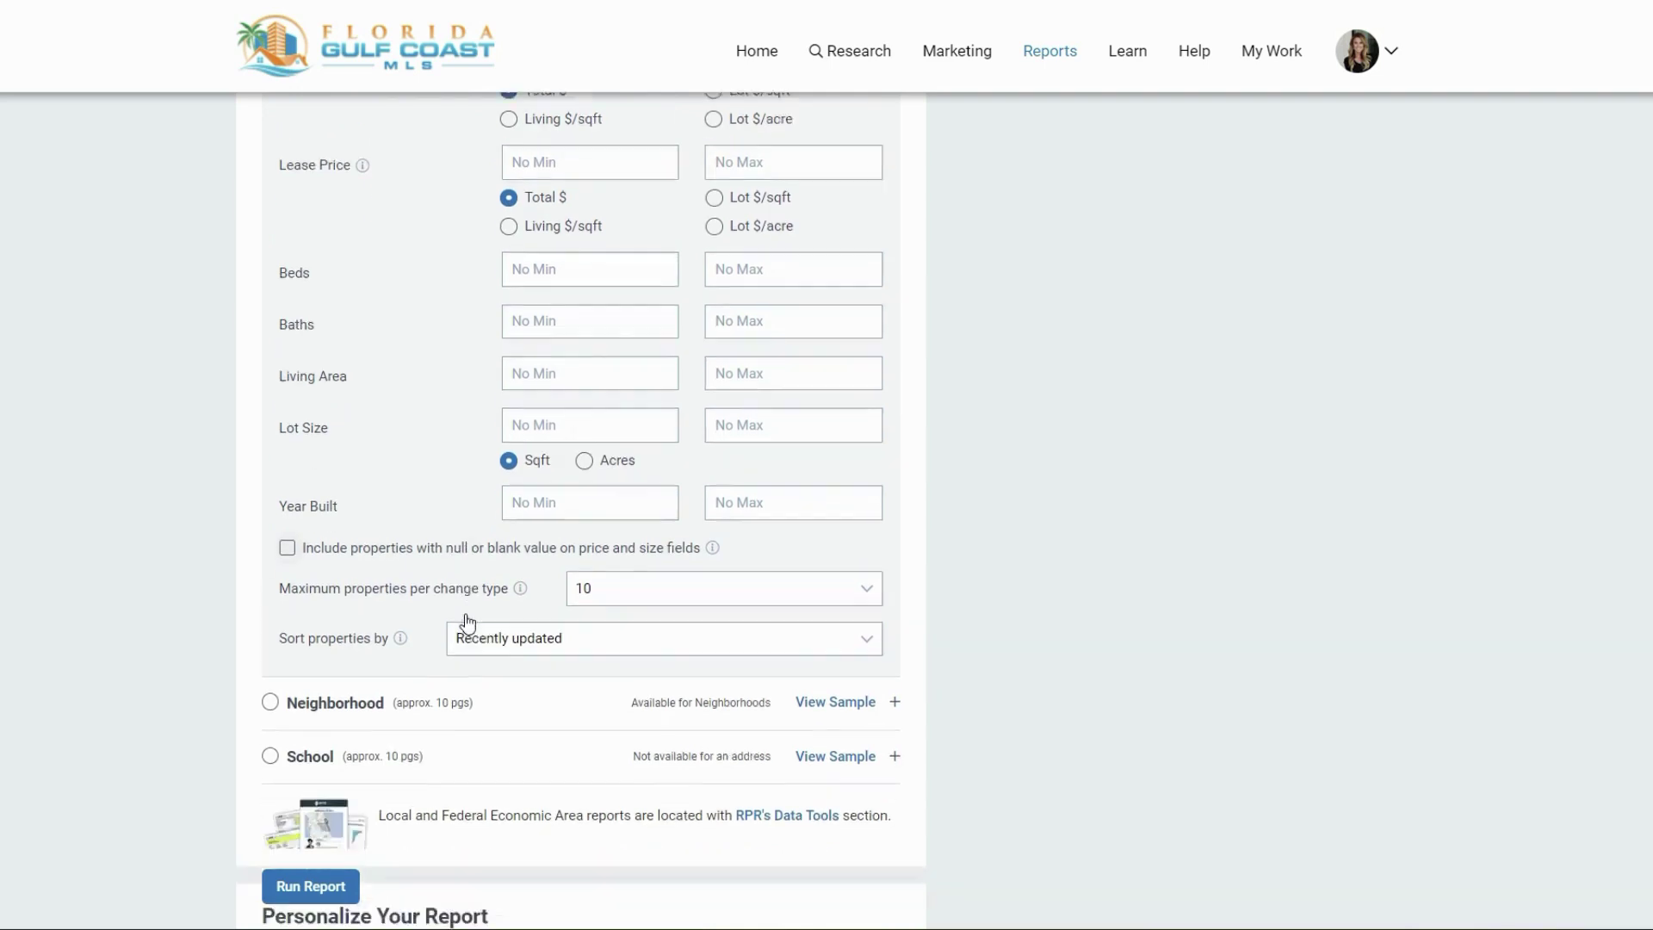
pyautogui.scroll(-2, 467, 621)
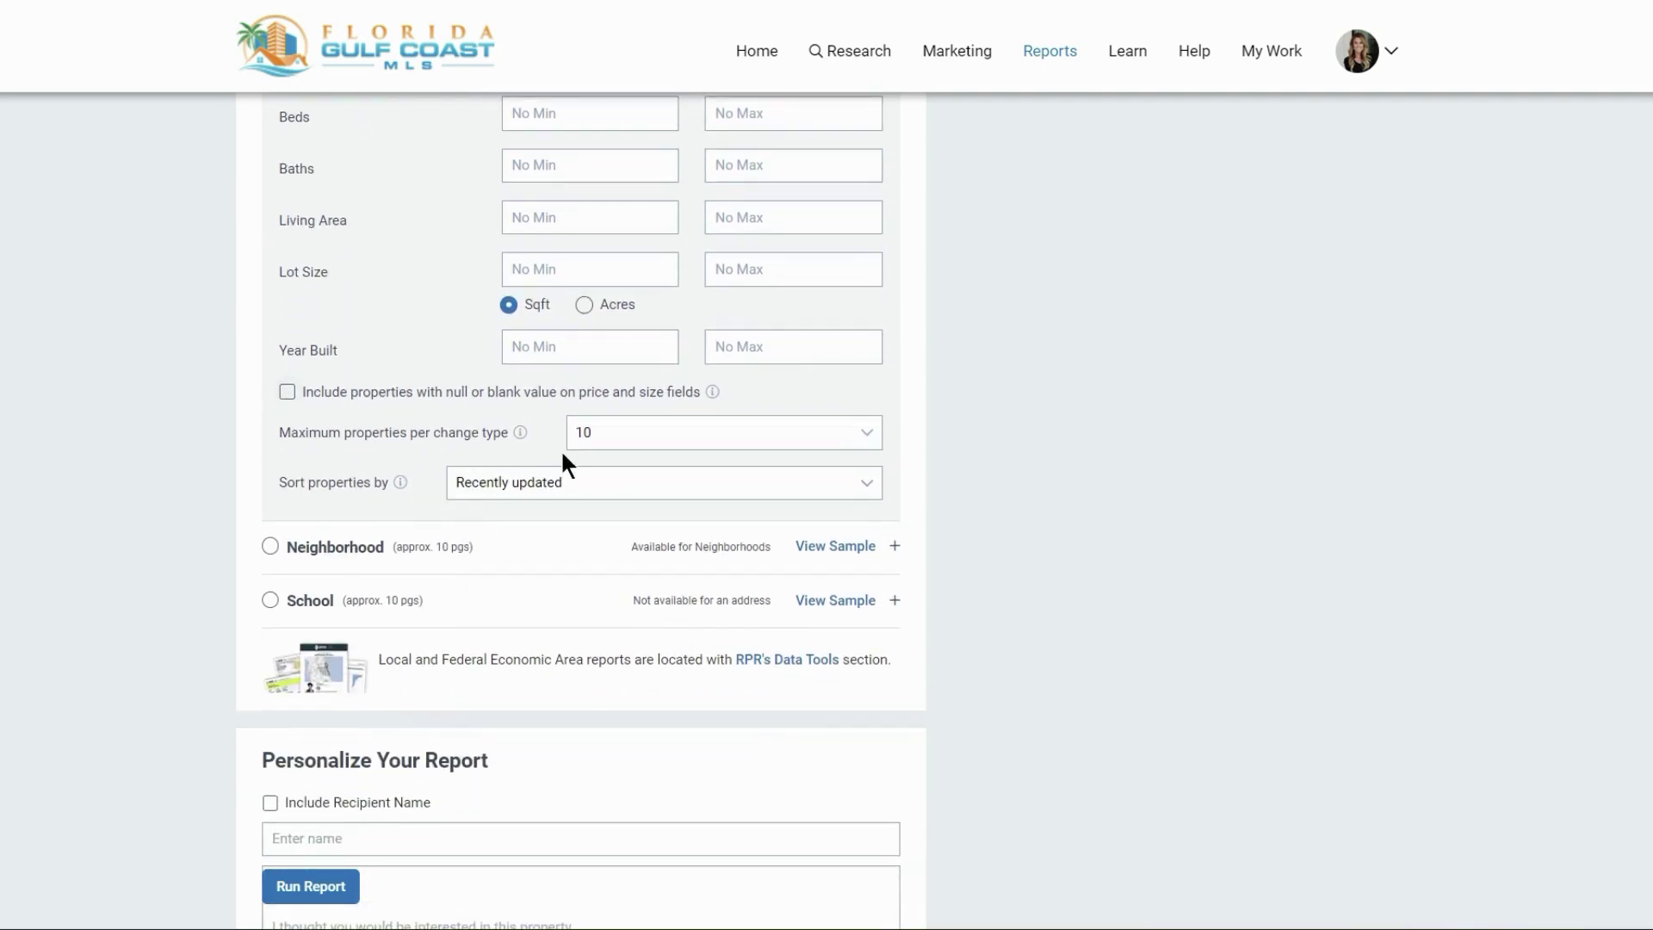
pyautogui.click(755, 450)
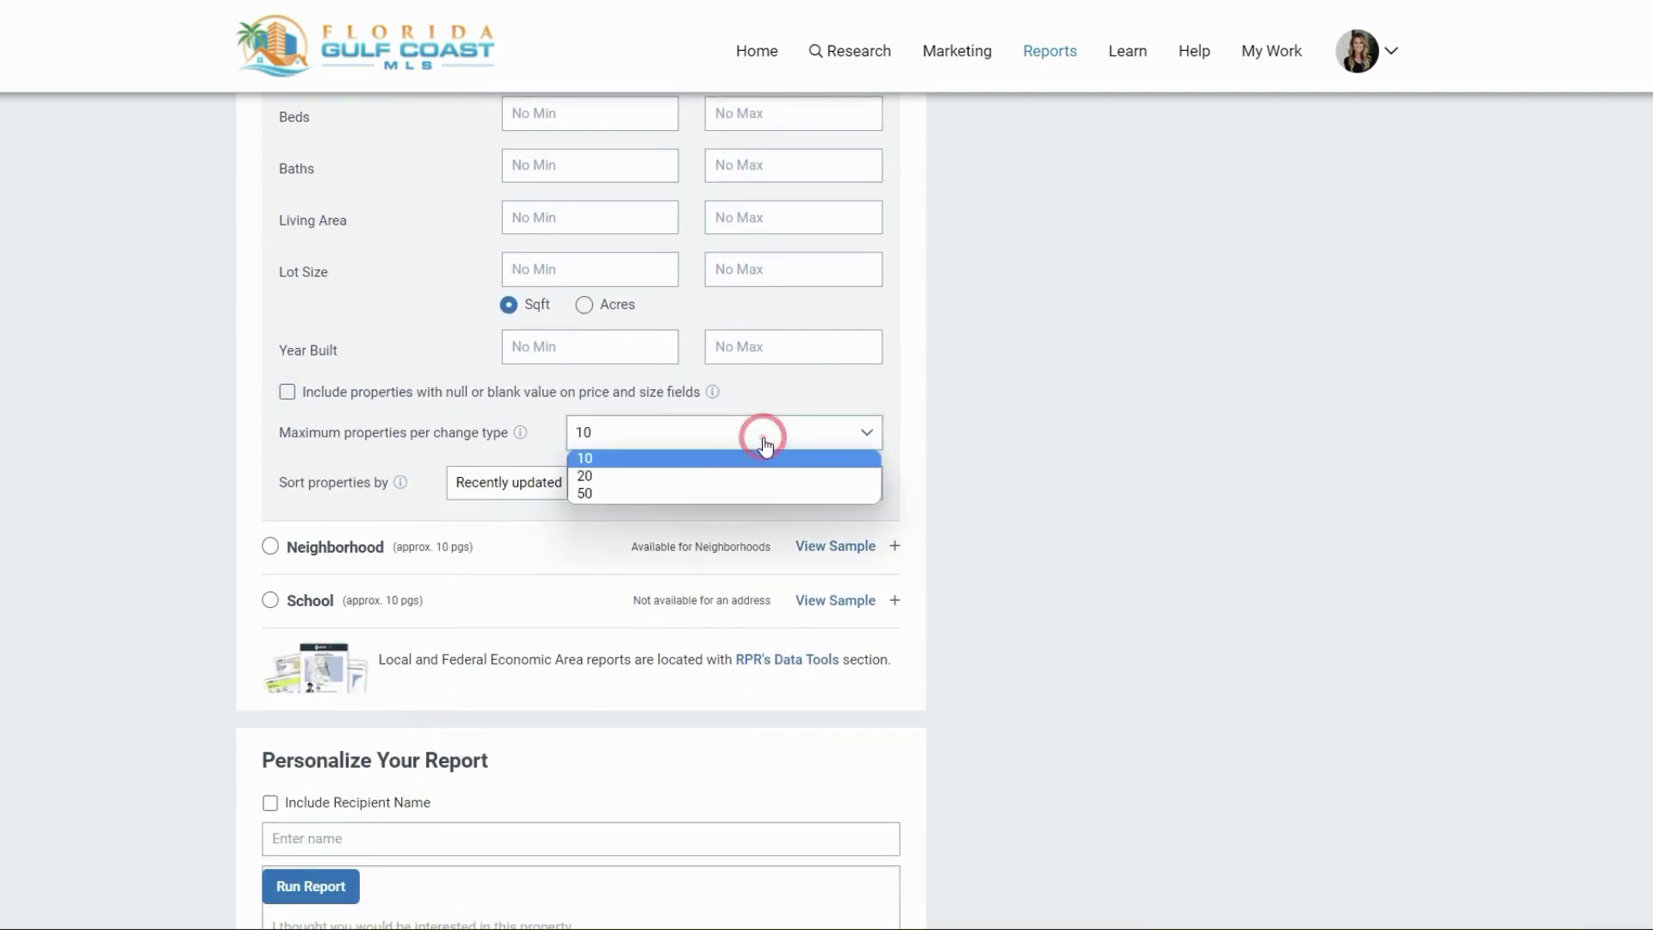
pyautogui.click(715, 461)
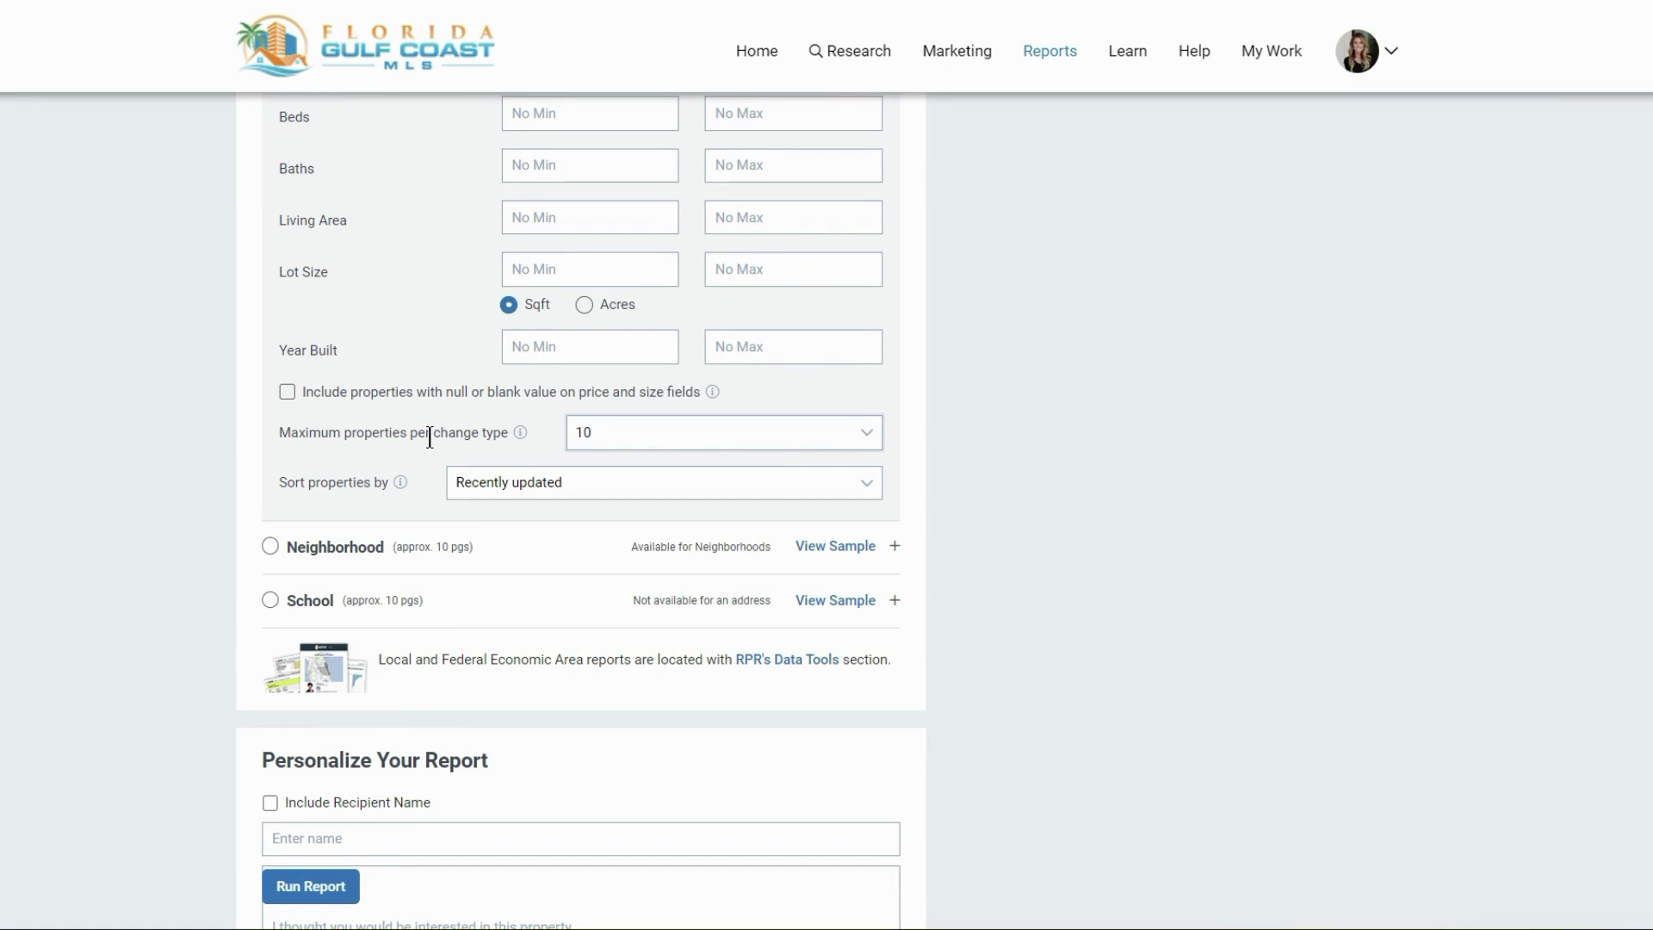
pyautogui.click(645, 432)
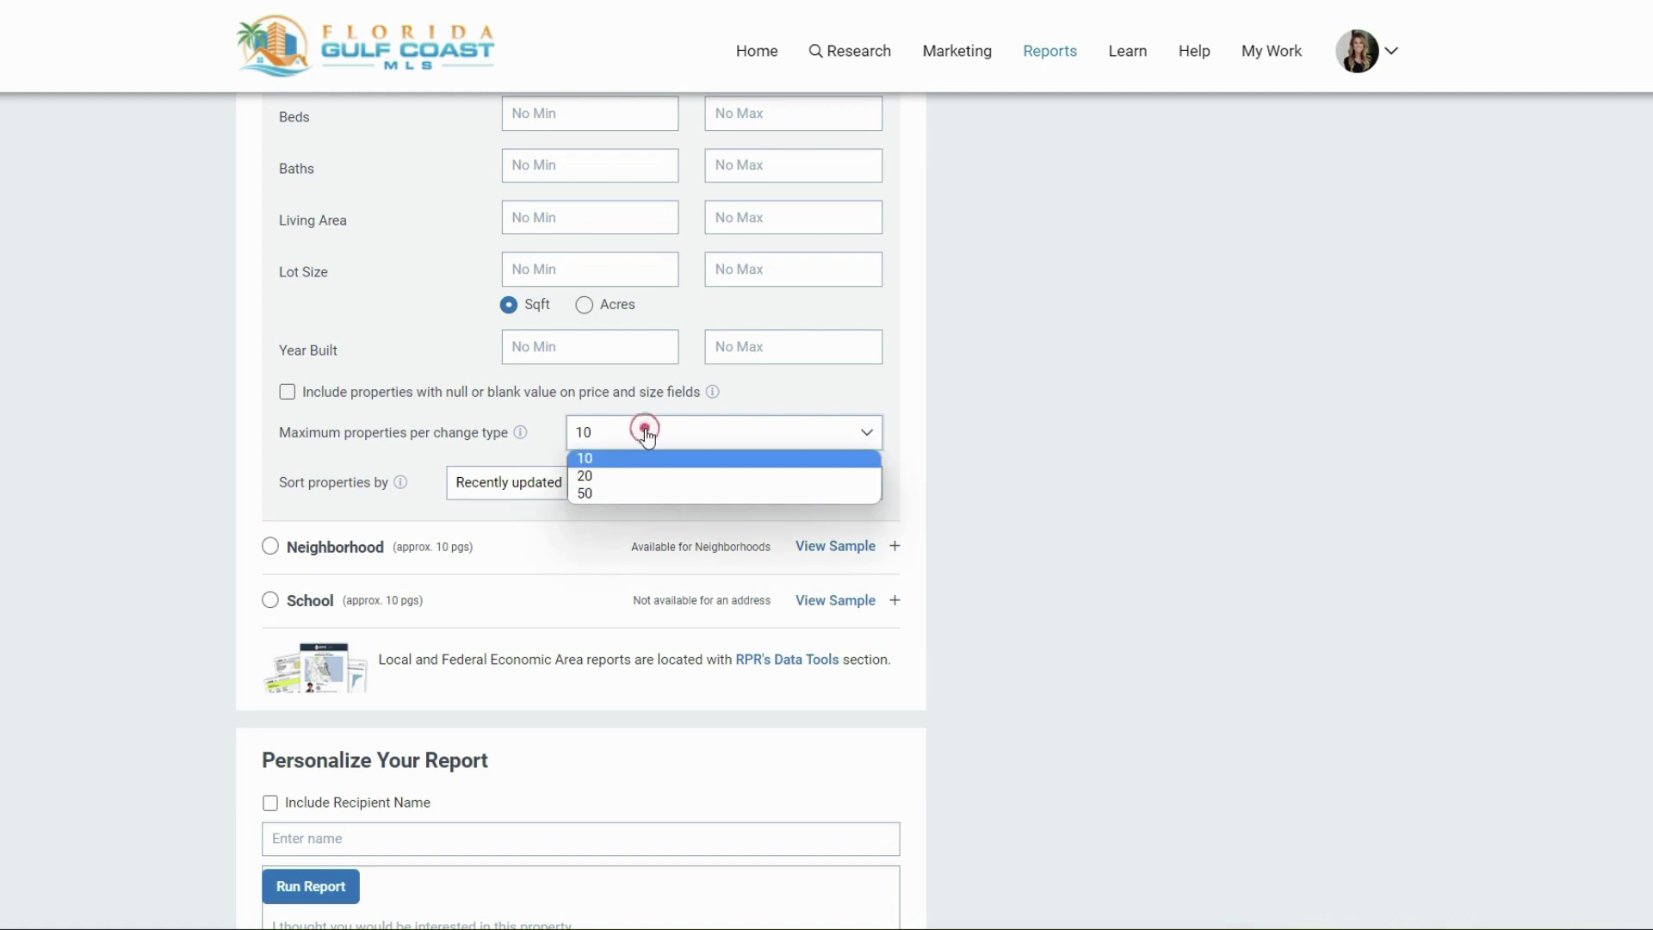
pyautogui.click(648, 436)
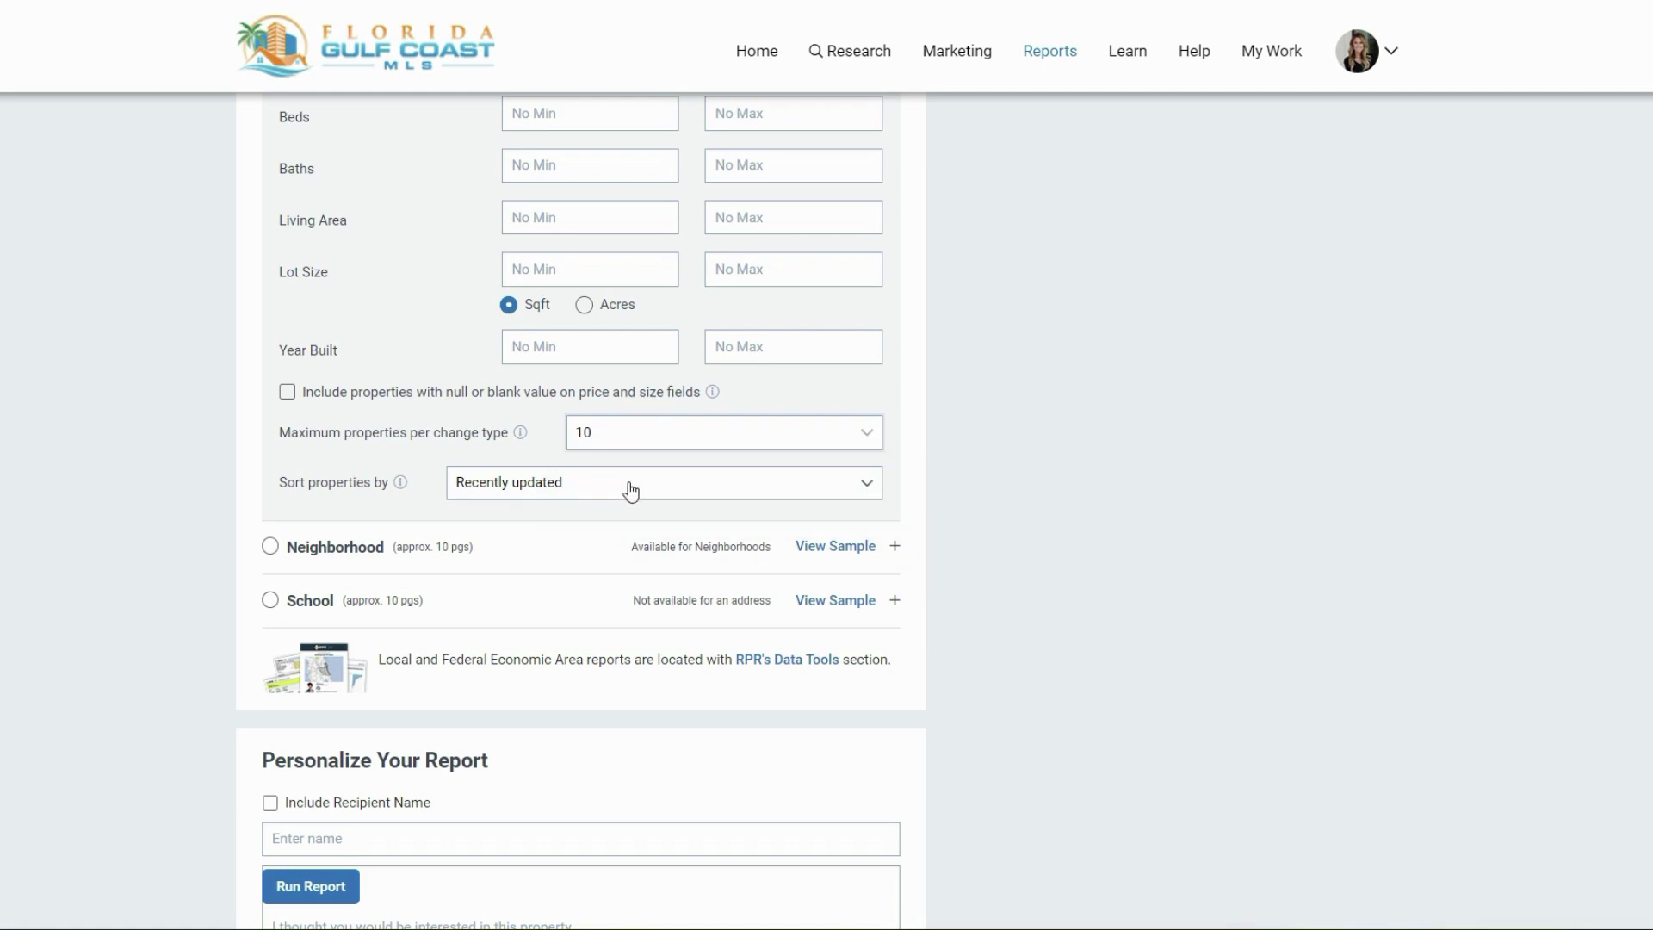
pyautogui.click(646, 441)
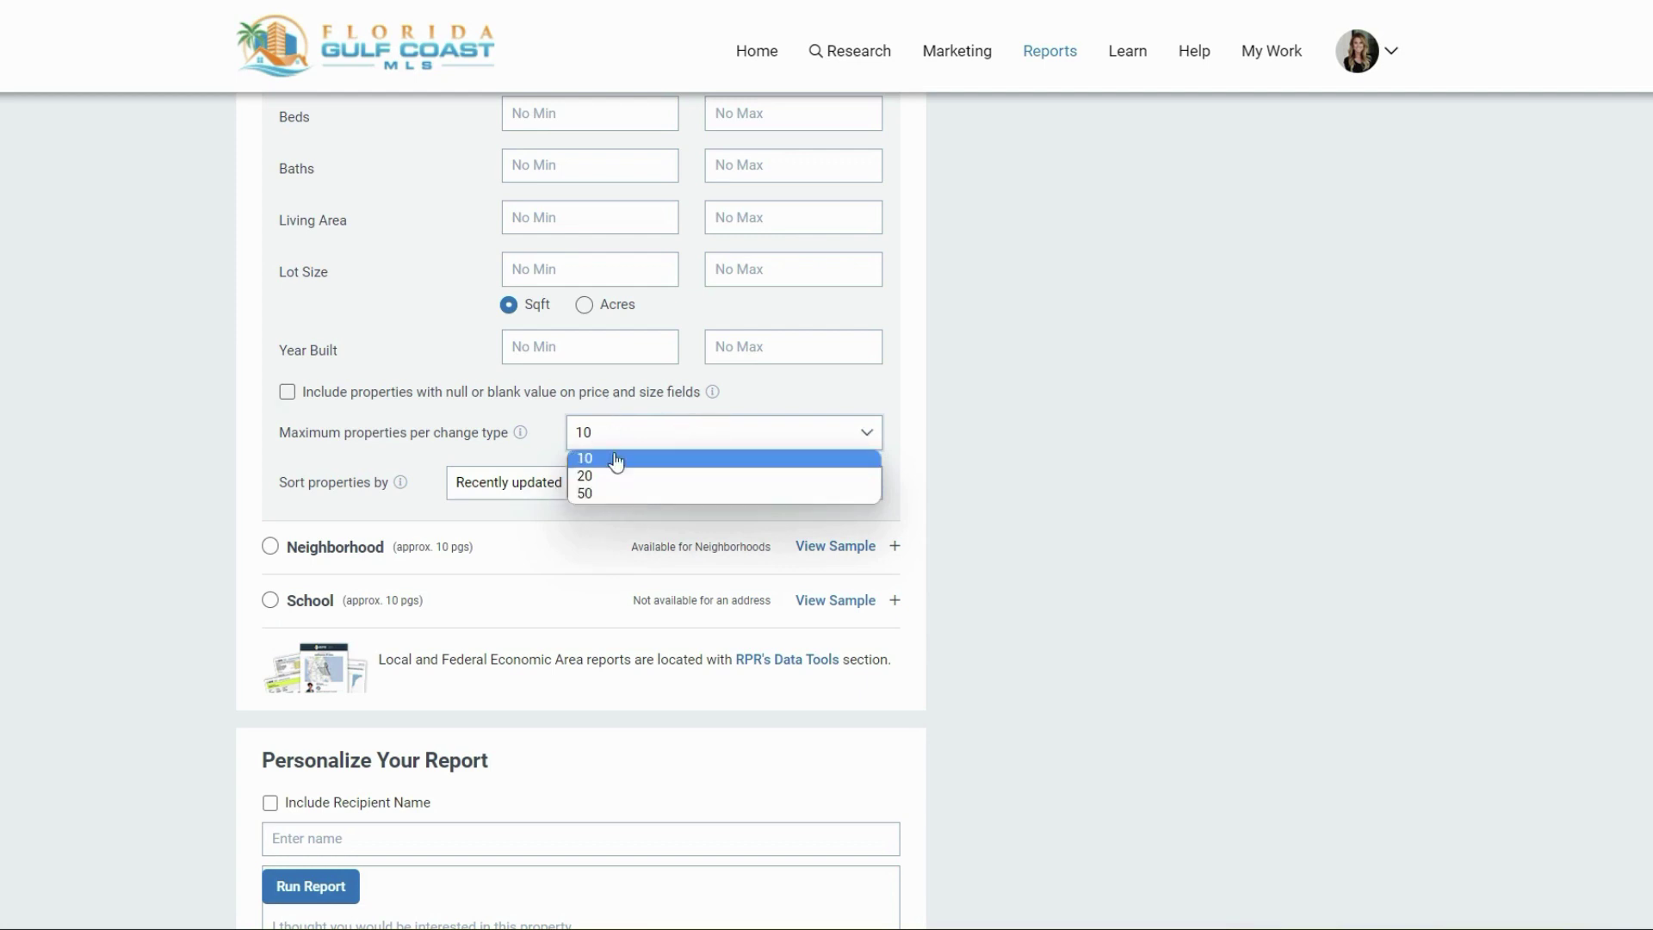
pyautogui.click(527, 448)
# Sort the report's properties by Status and run the Market Activity report
pyautogui.click(588, 488)
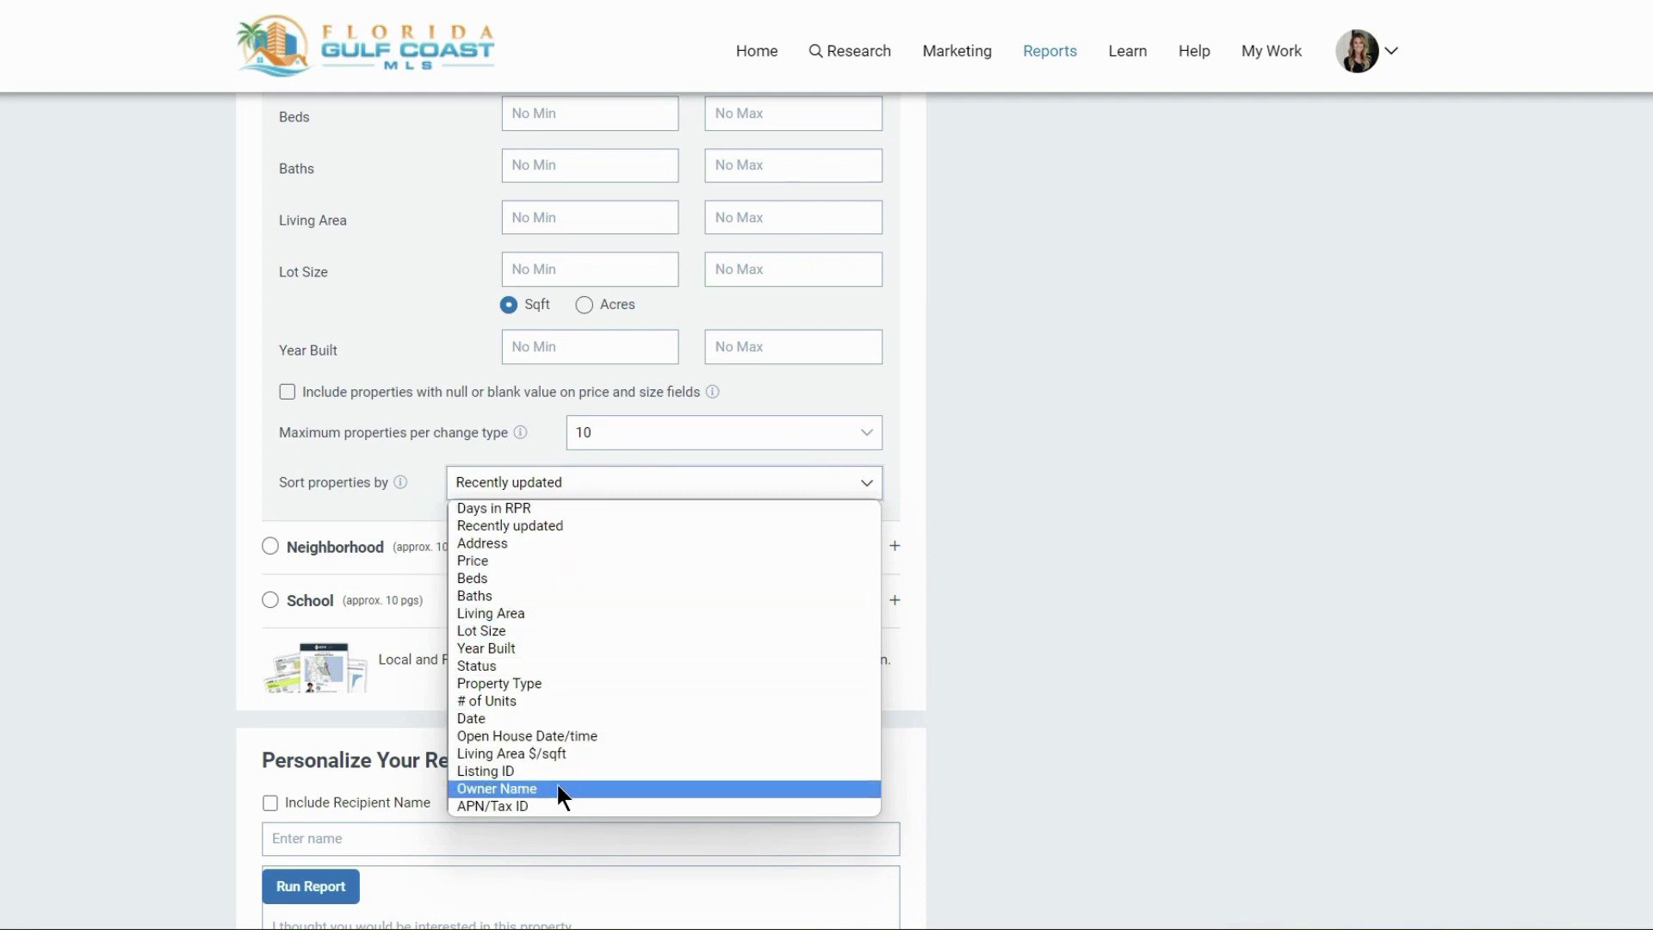
pyautogui.click(528, 668)
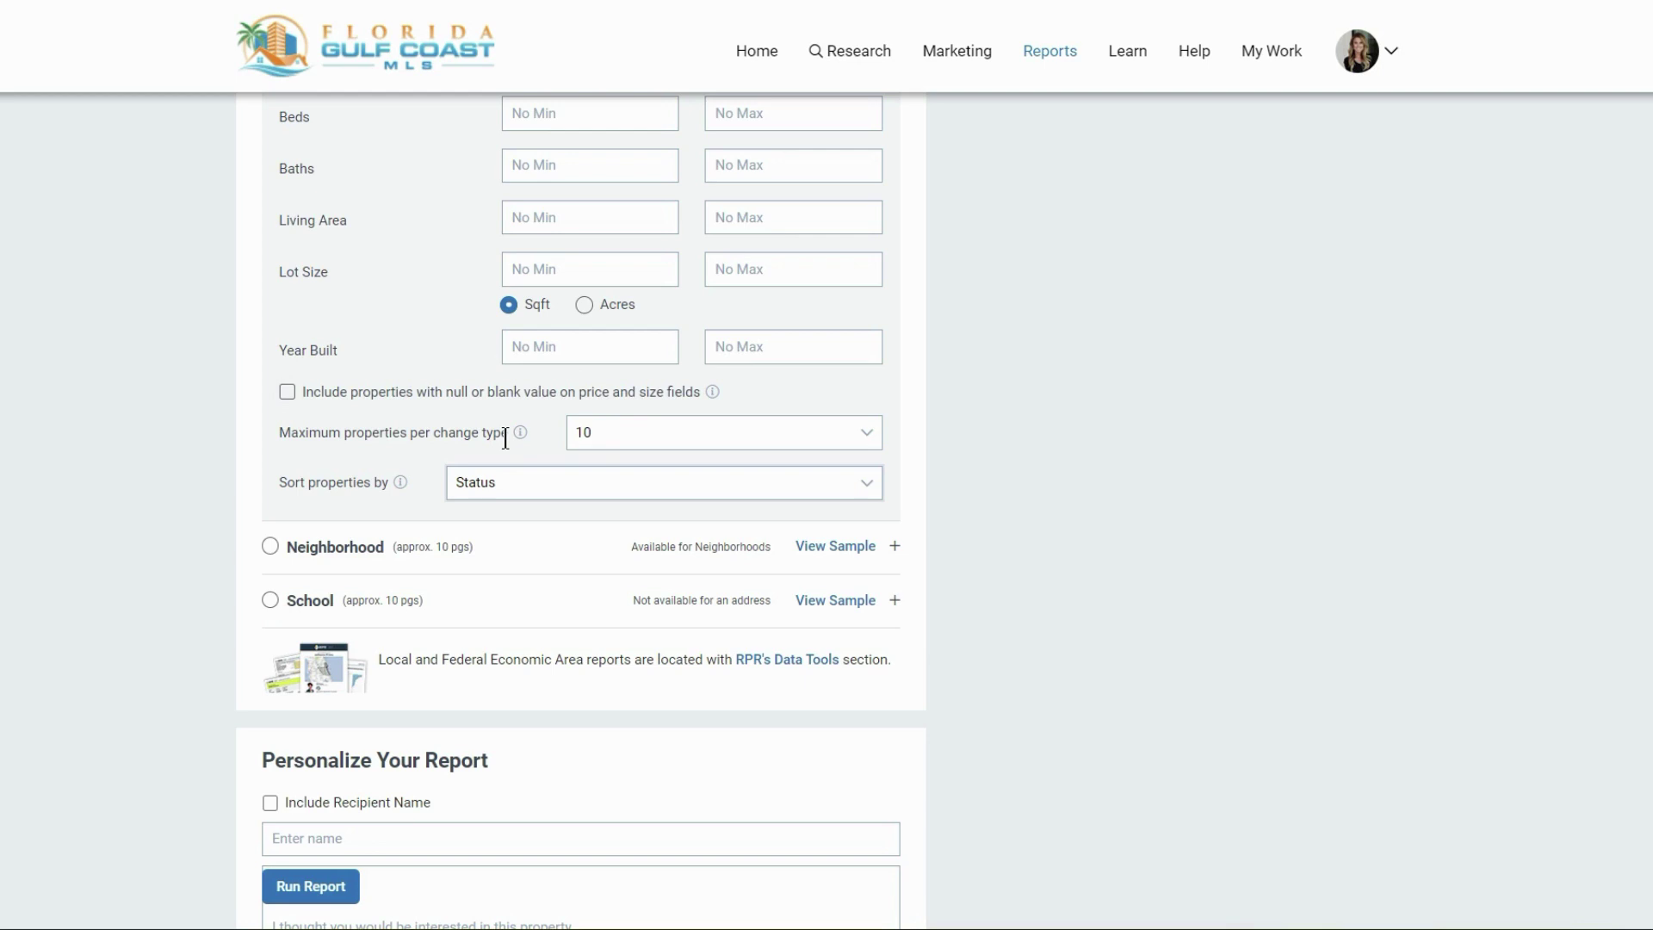
pyautogui.scroll(-7, 505, 437)
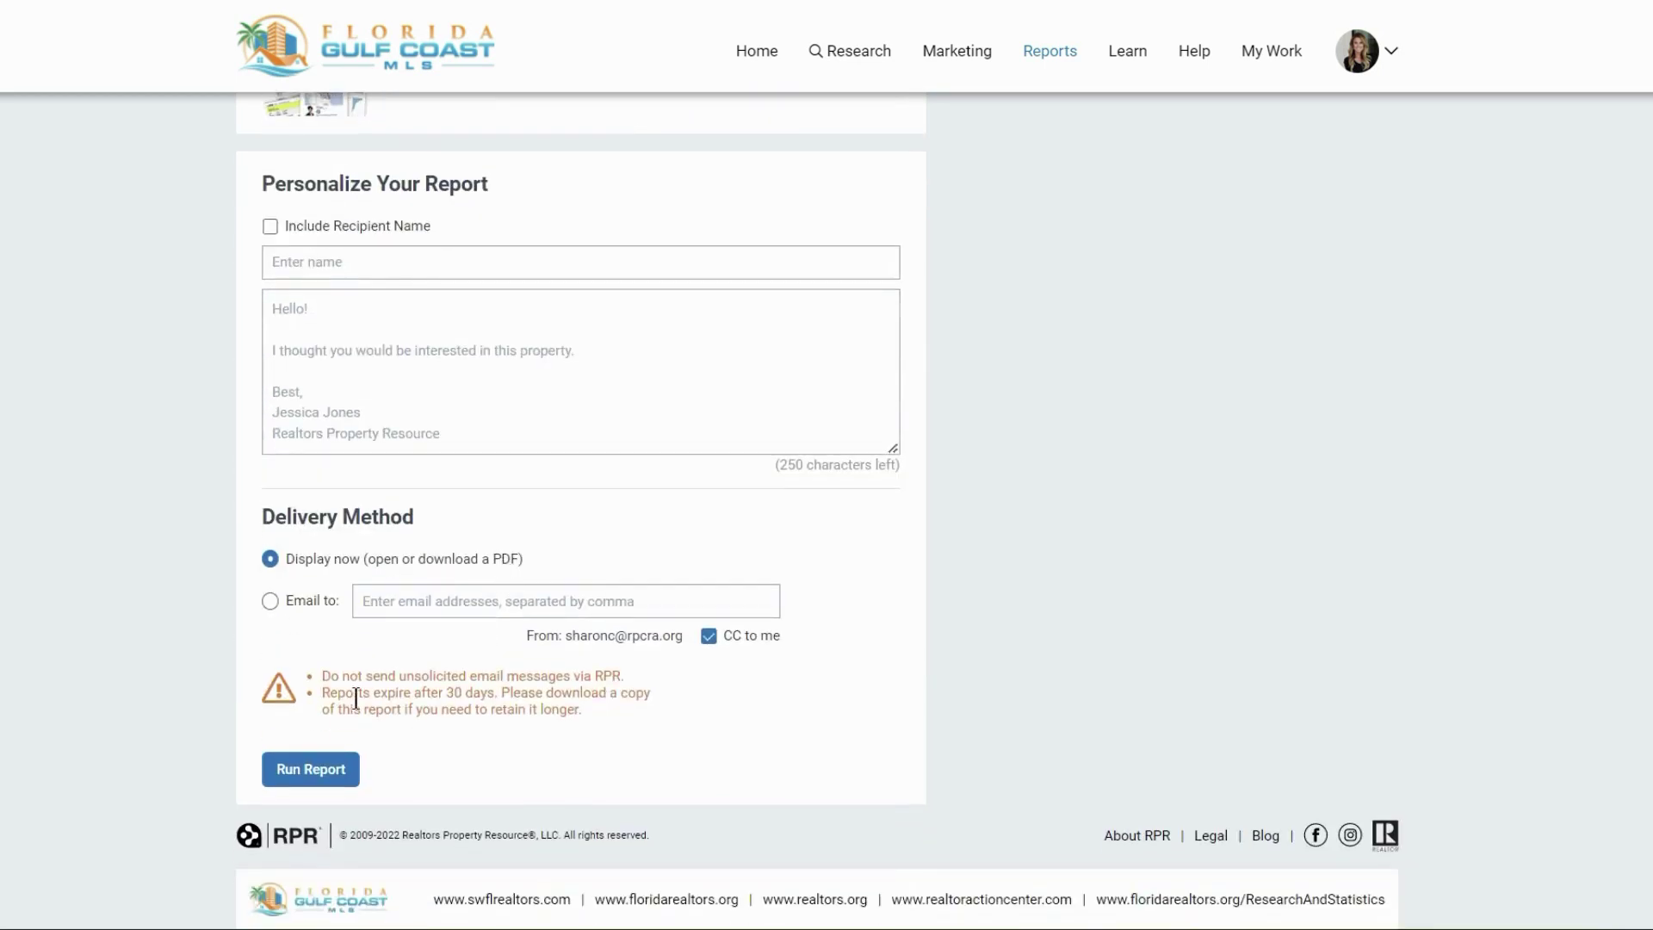
pyautogui.click(308, 770)
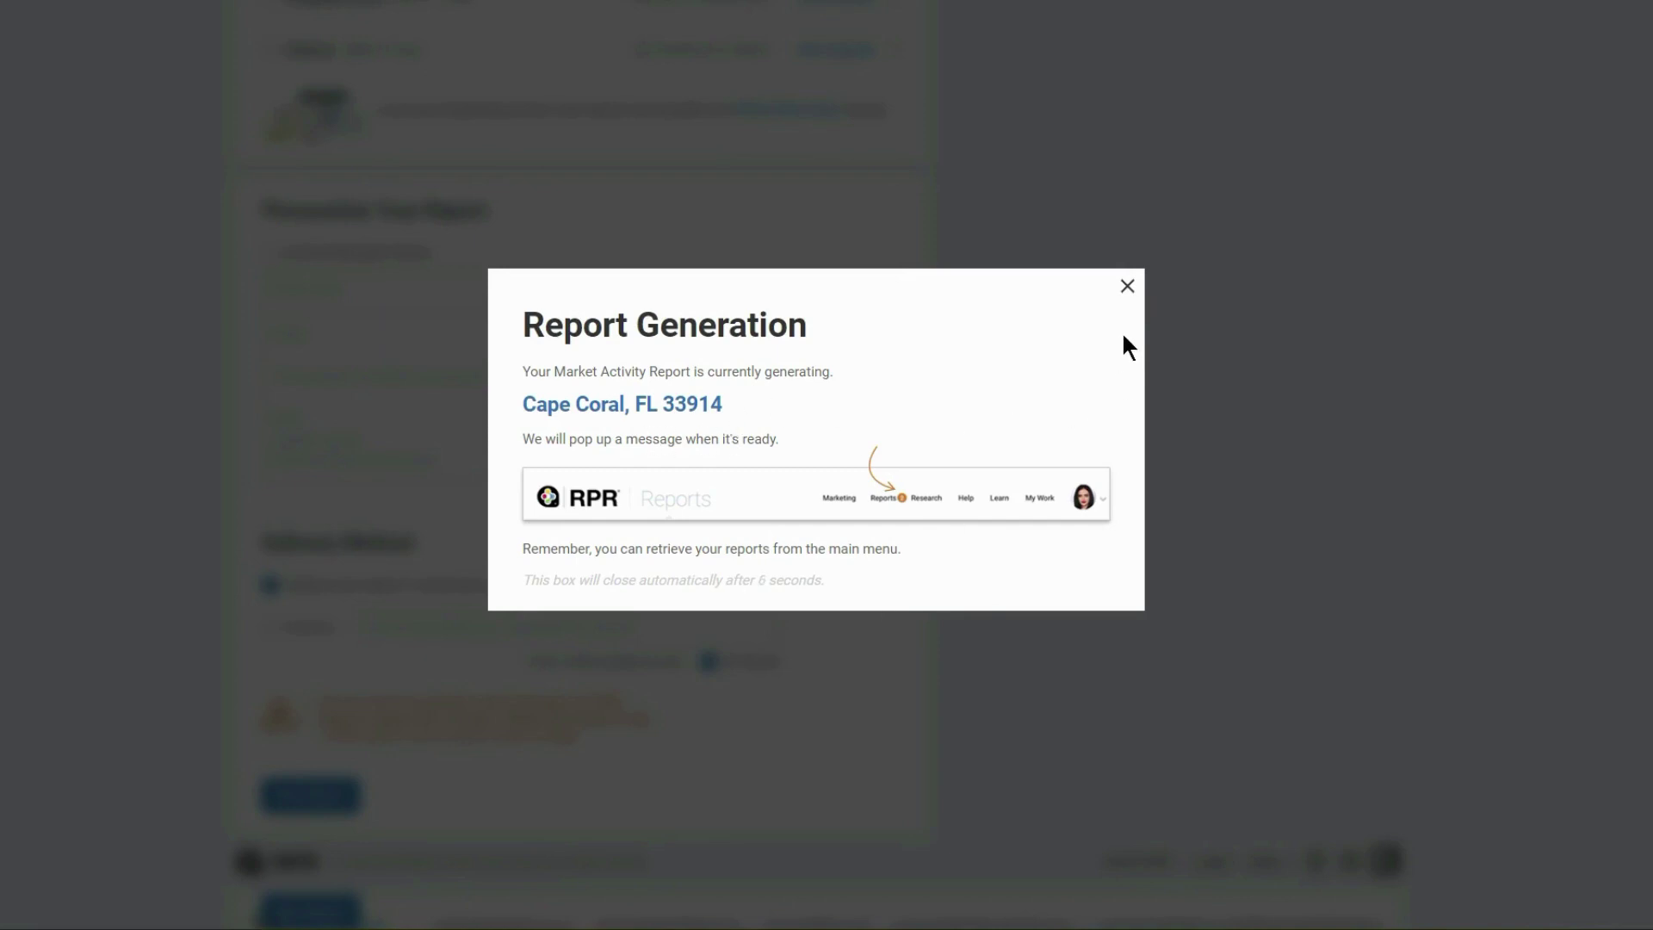
# Dismiss the report generation notice and open the newly generated Cape Coral, FL 33914 Market Activity Report from My Reports
pyautogui.click(1126, 288)
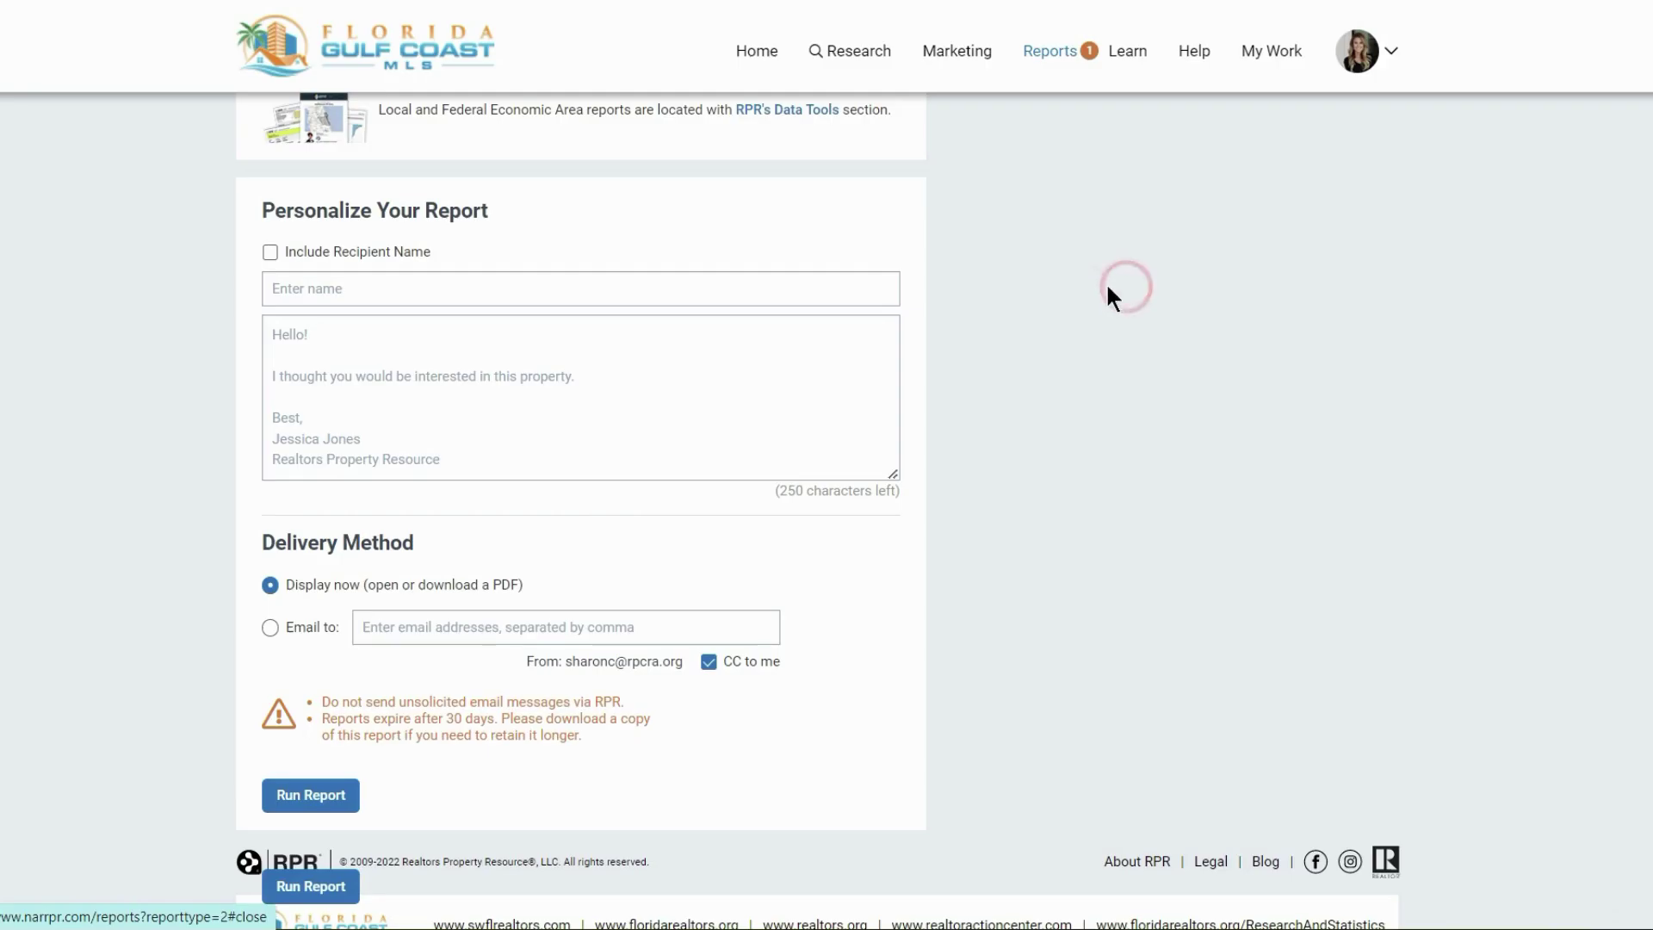
pyautogui.click(1052, 54)
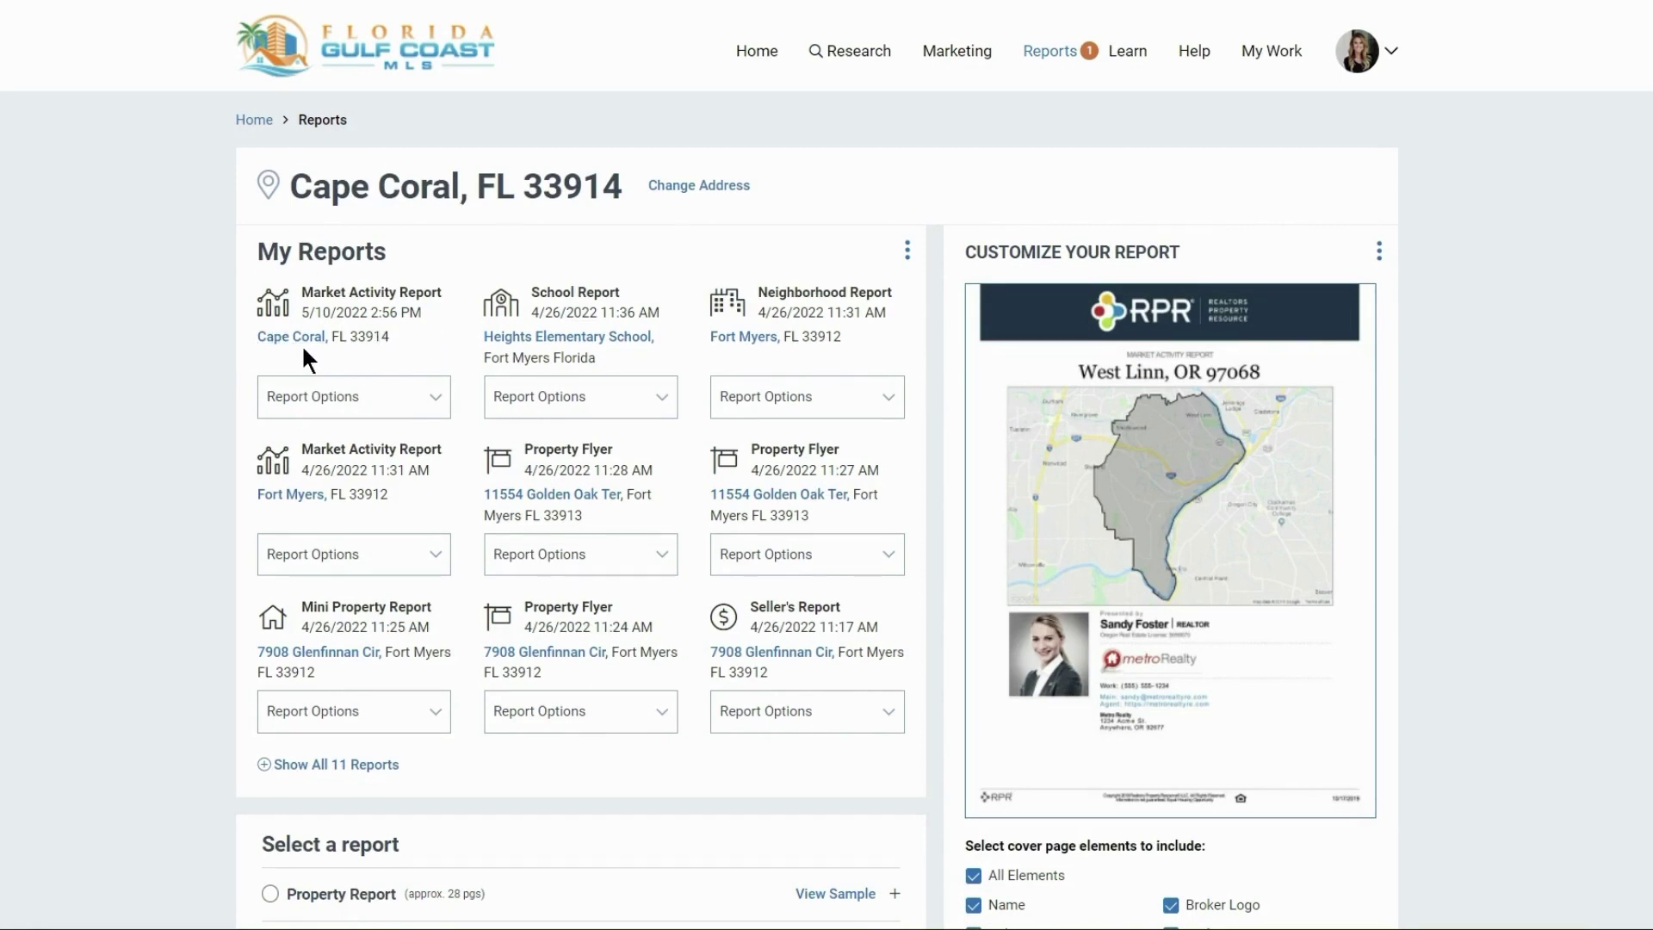
pyautogui.click(421, 401)
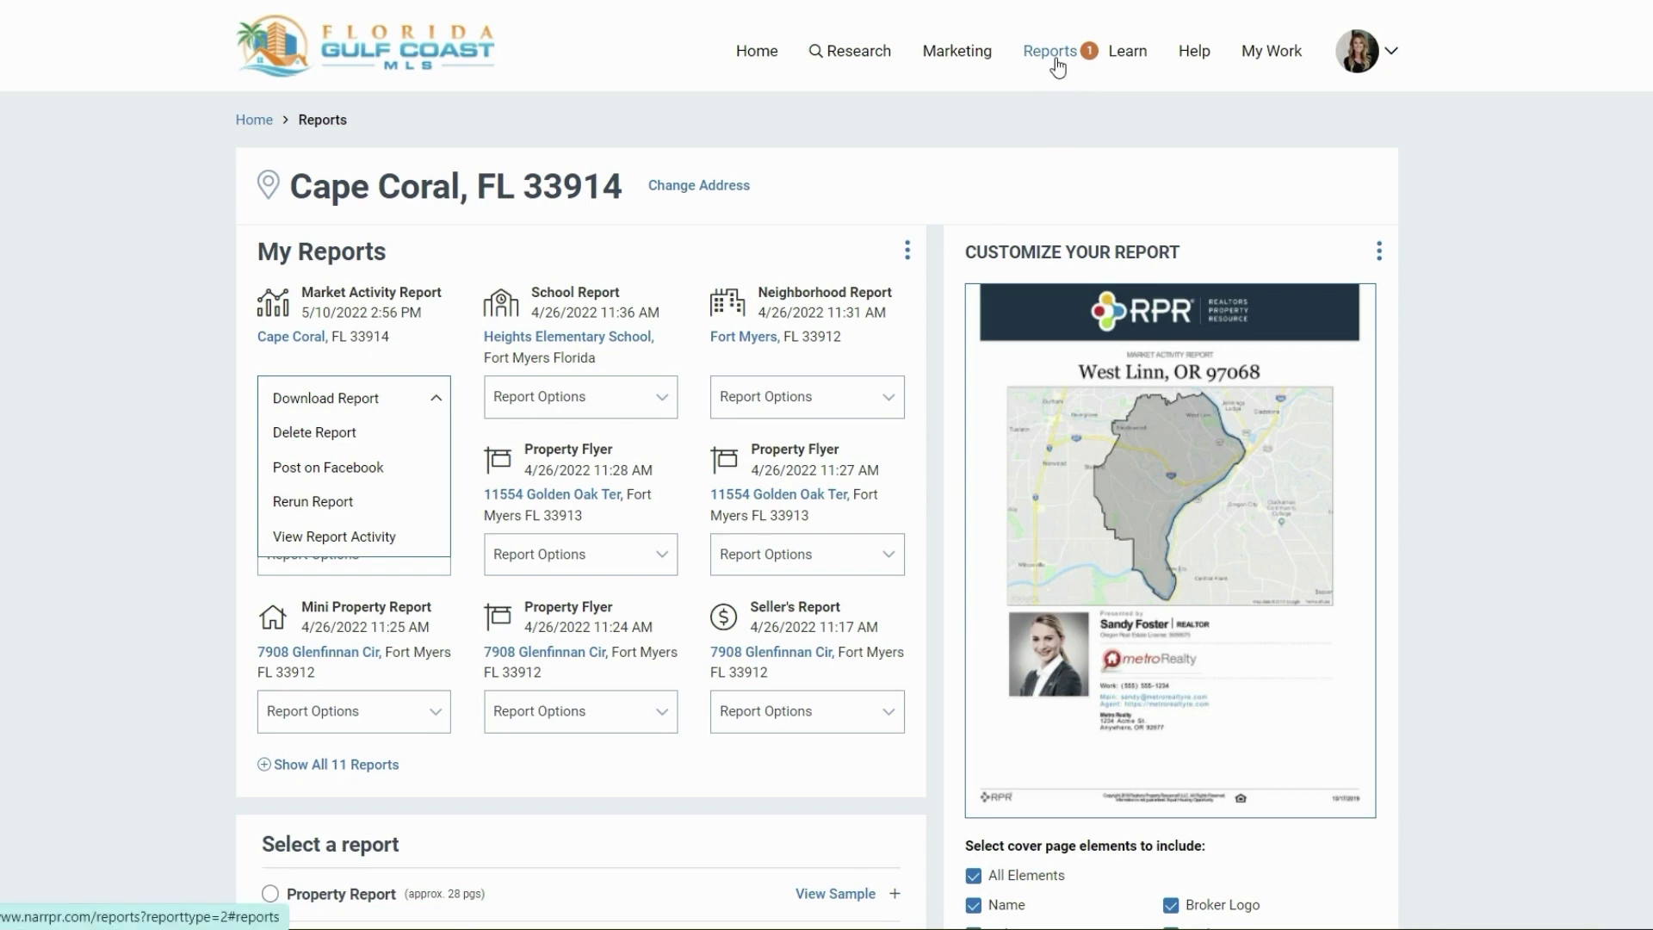
pyautogui.moveTo(1053, 53)
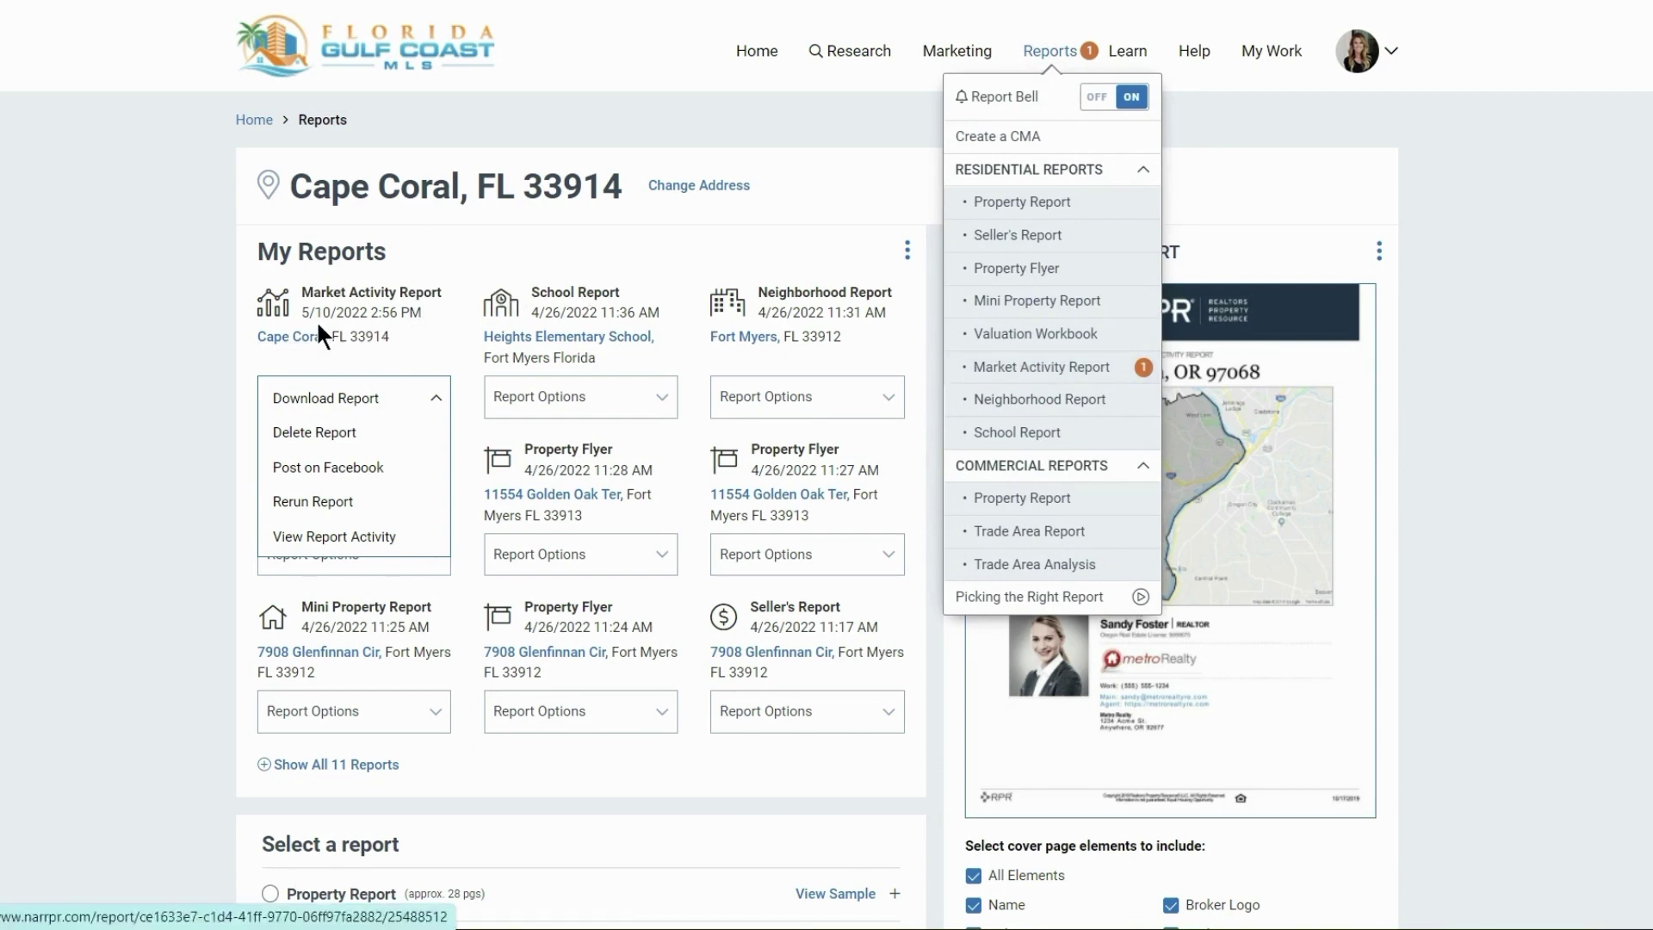
pyautogui.click(389, 326)
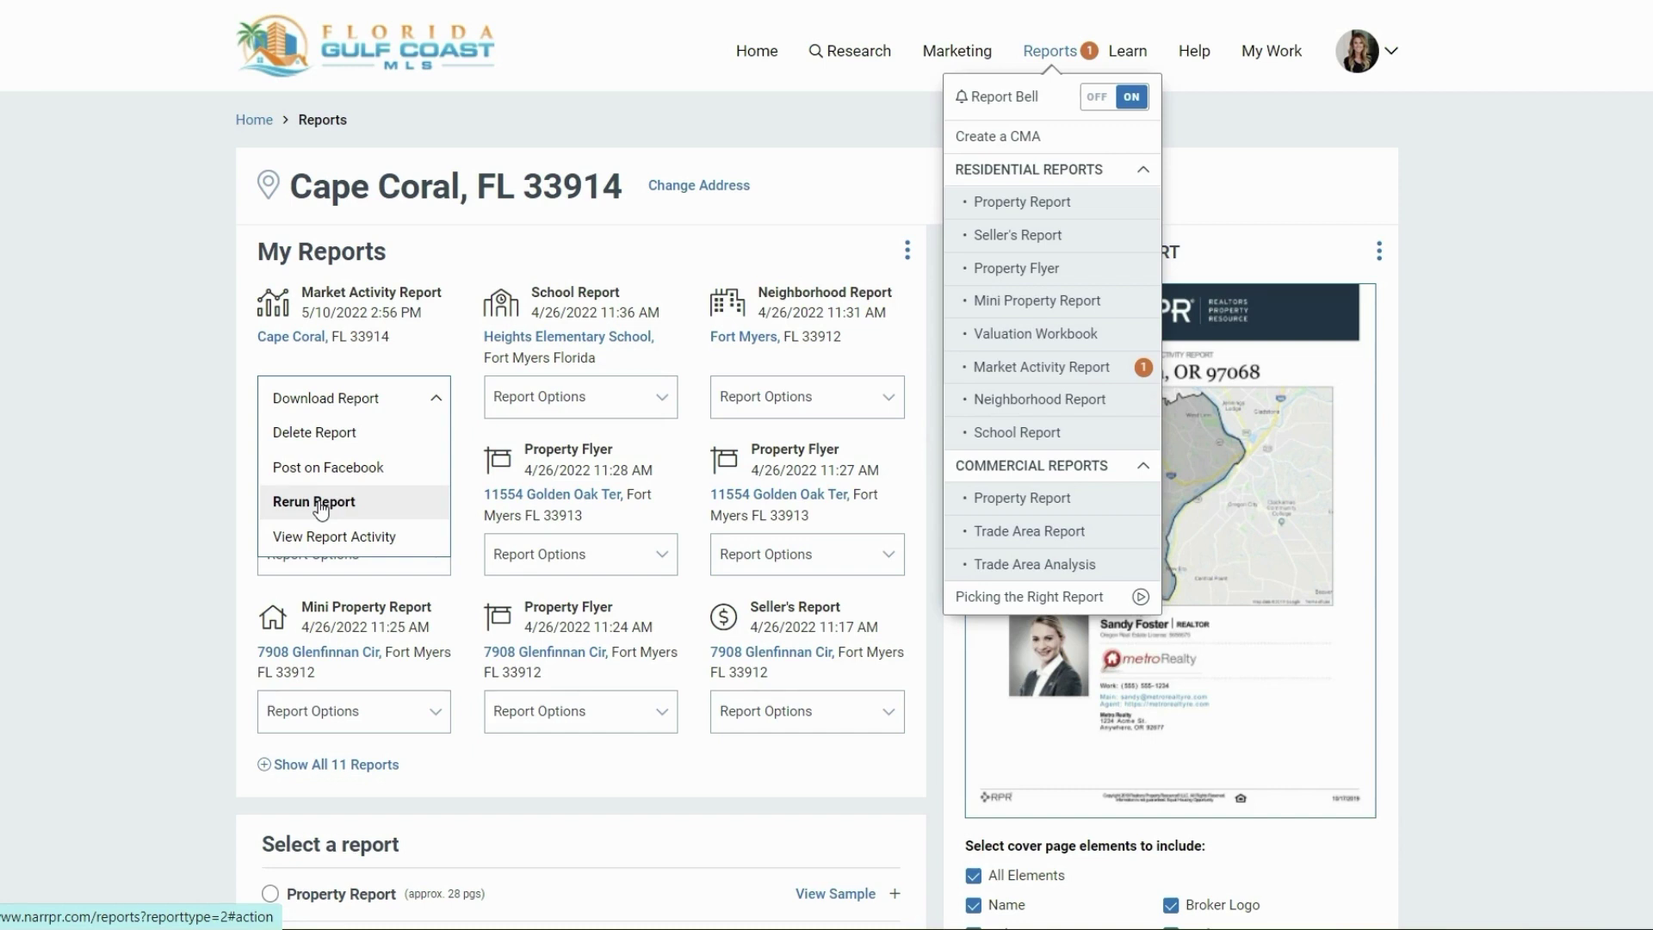
pyautogui.click(325, 396)
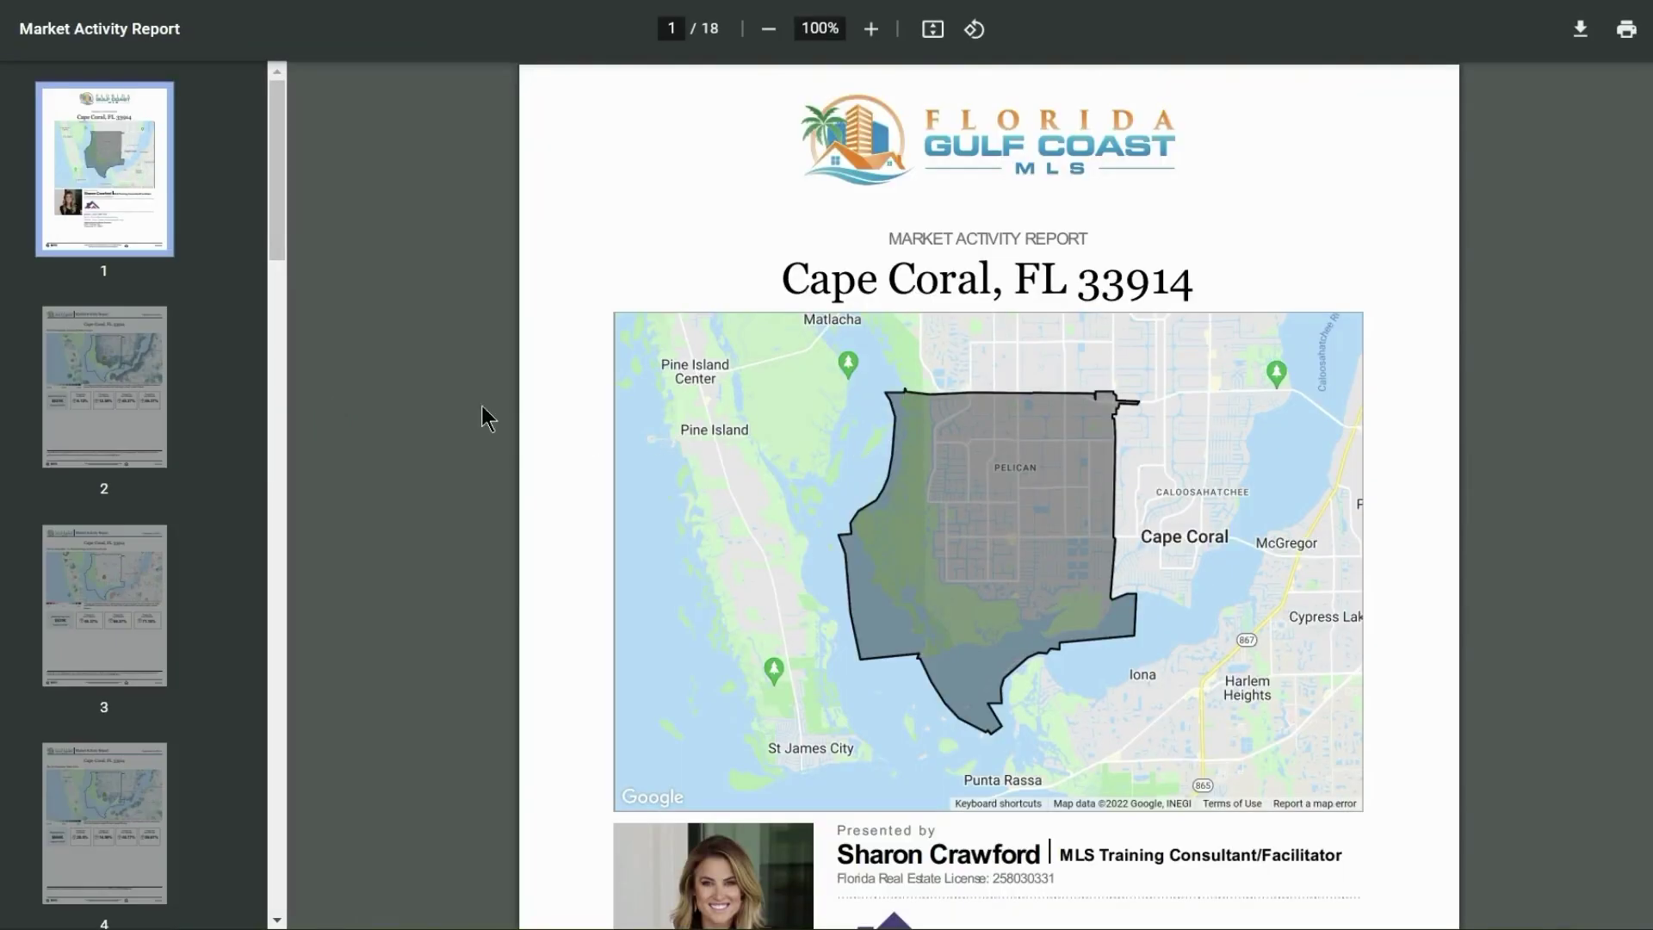
# Examine the report's market snapshots for Estimated Home Values and 12-Month Change in Estimated Value on pages 2 and 3
pyautogui.scroll(-10, 324, 370)
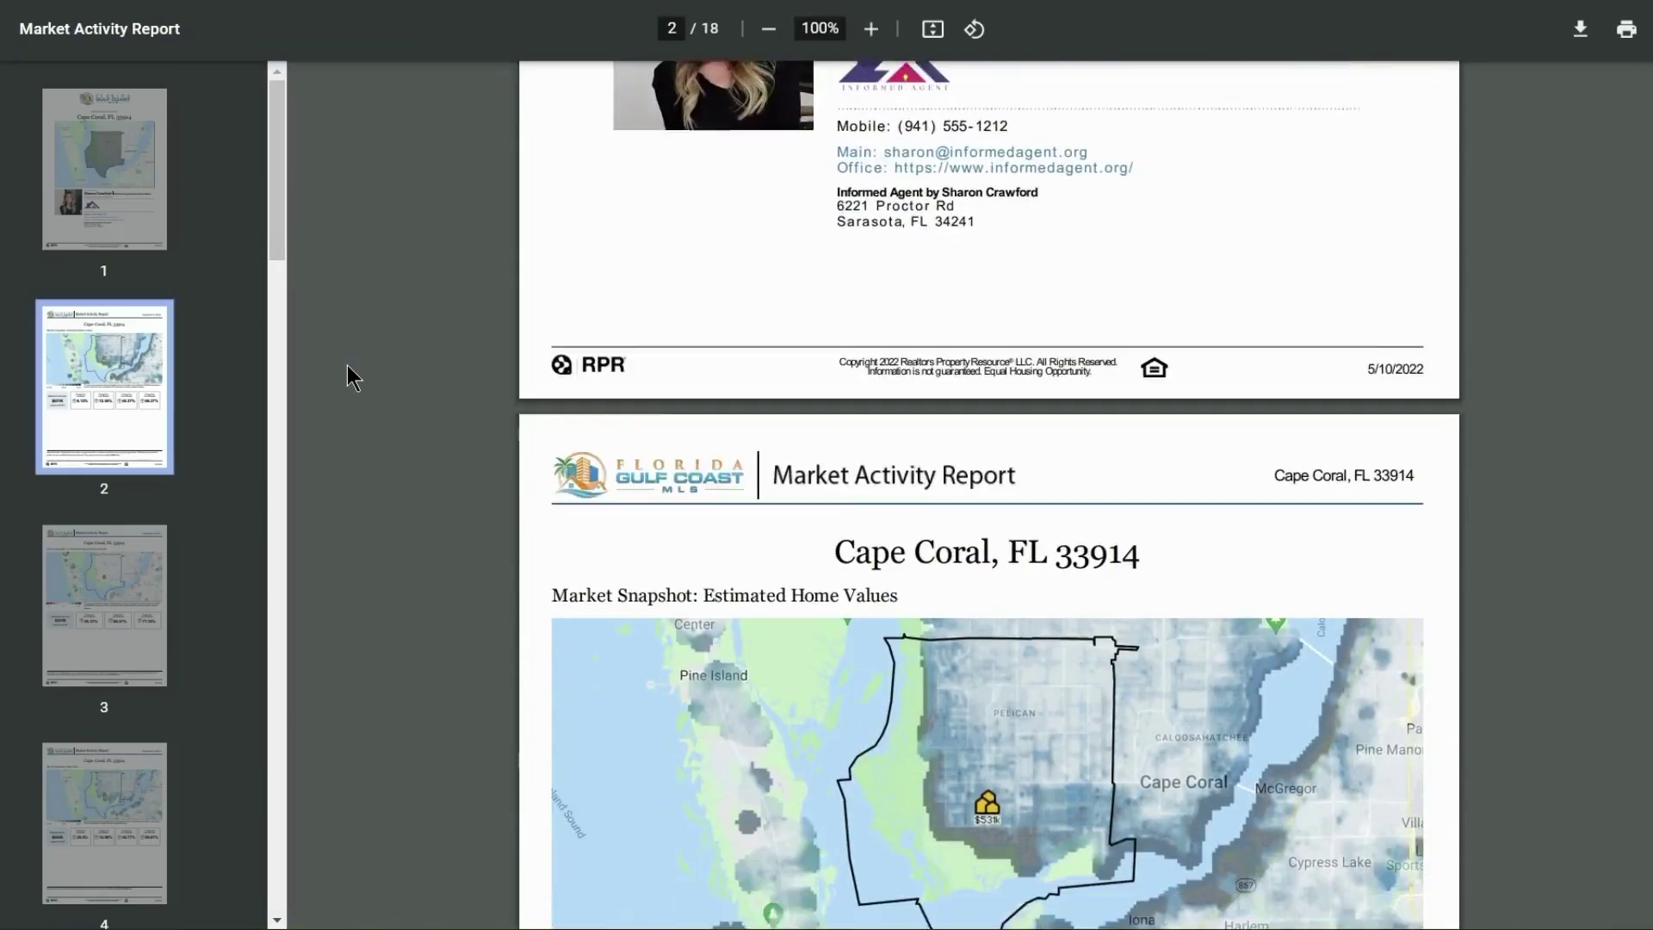
pyautogui.scroll(-5, 348, 366)
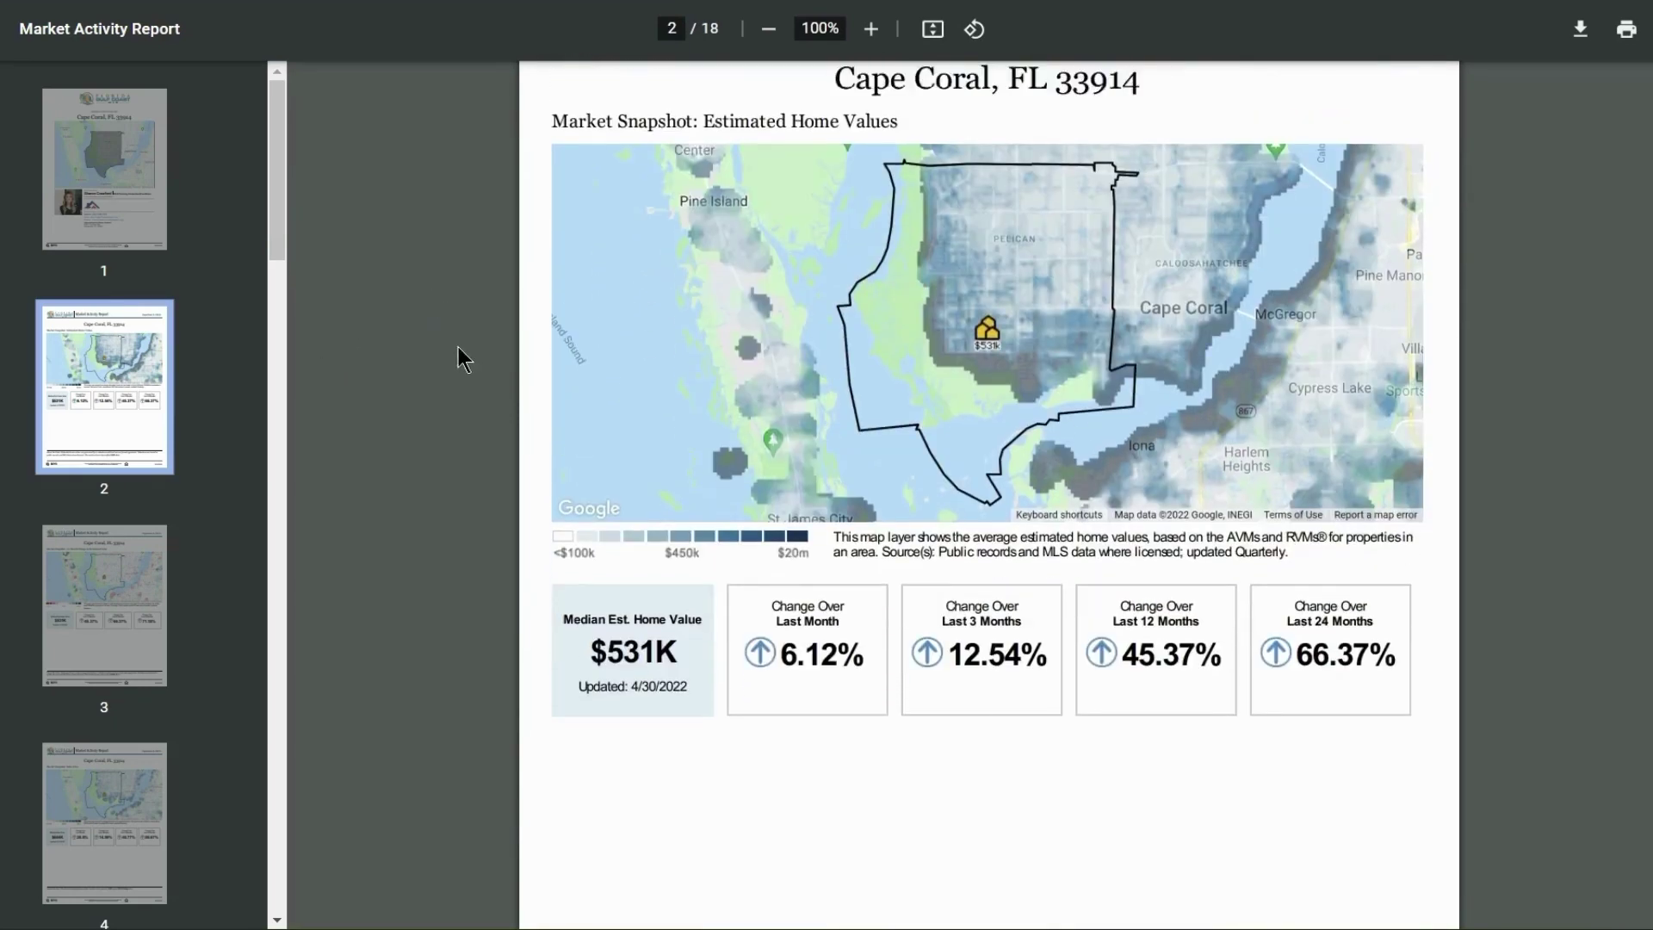
pyautogui.scroll(1, 461, 339)
pyautogui.scroll(-1, 461, 340)
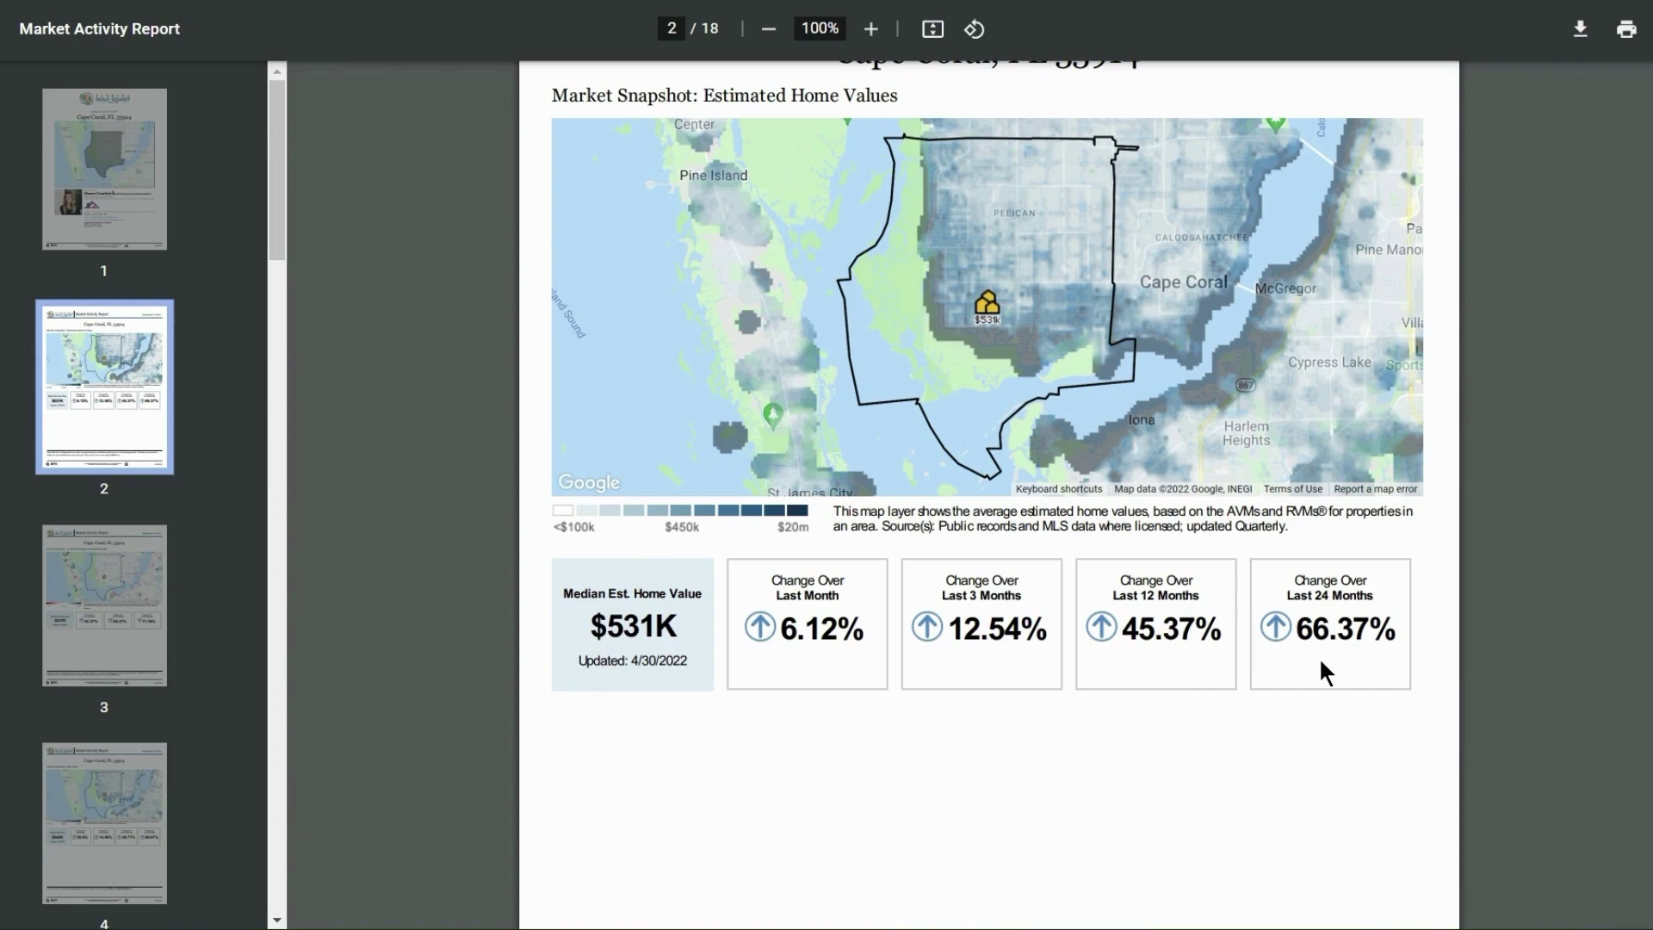
pyautogui.press('Right')
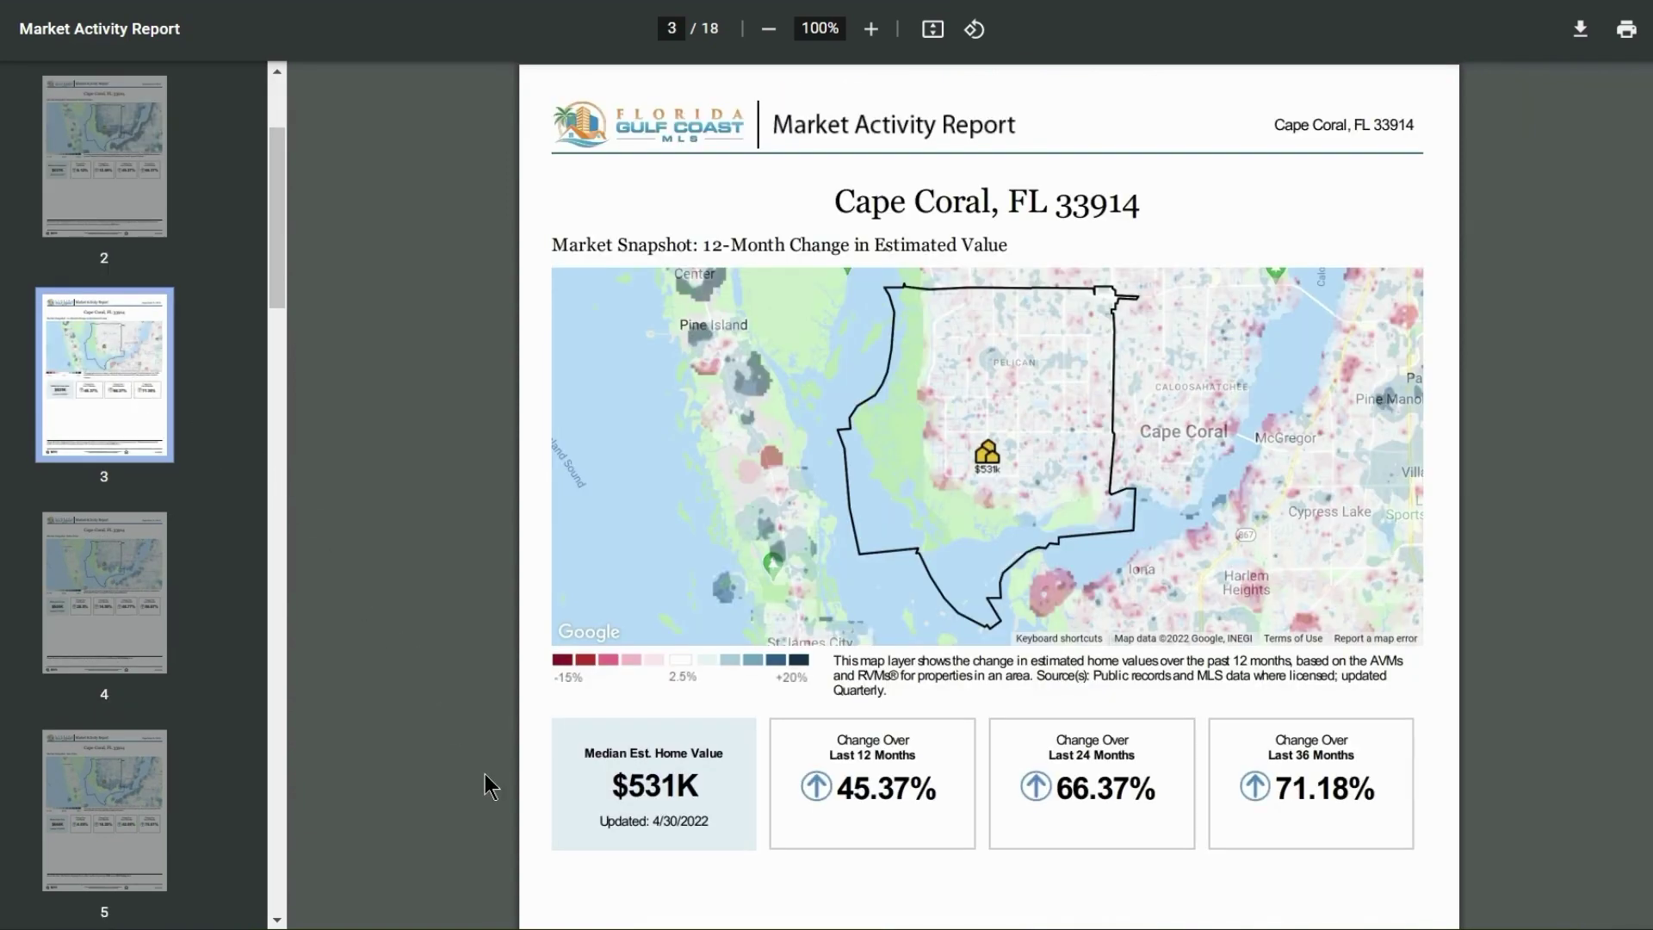
pyautogui.scroll(-1, 483, 778)
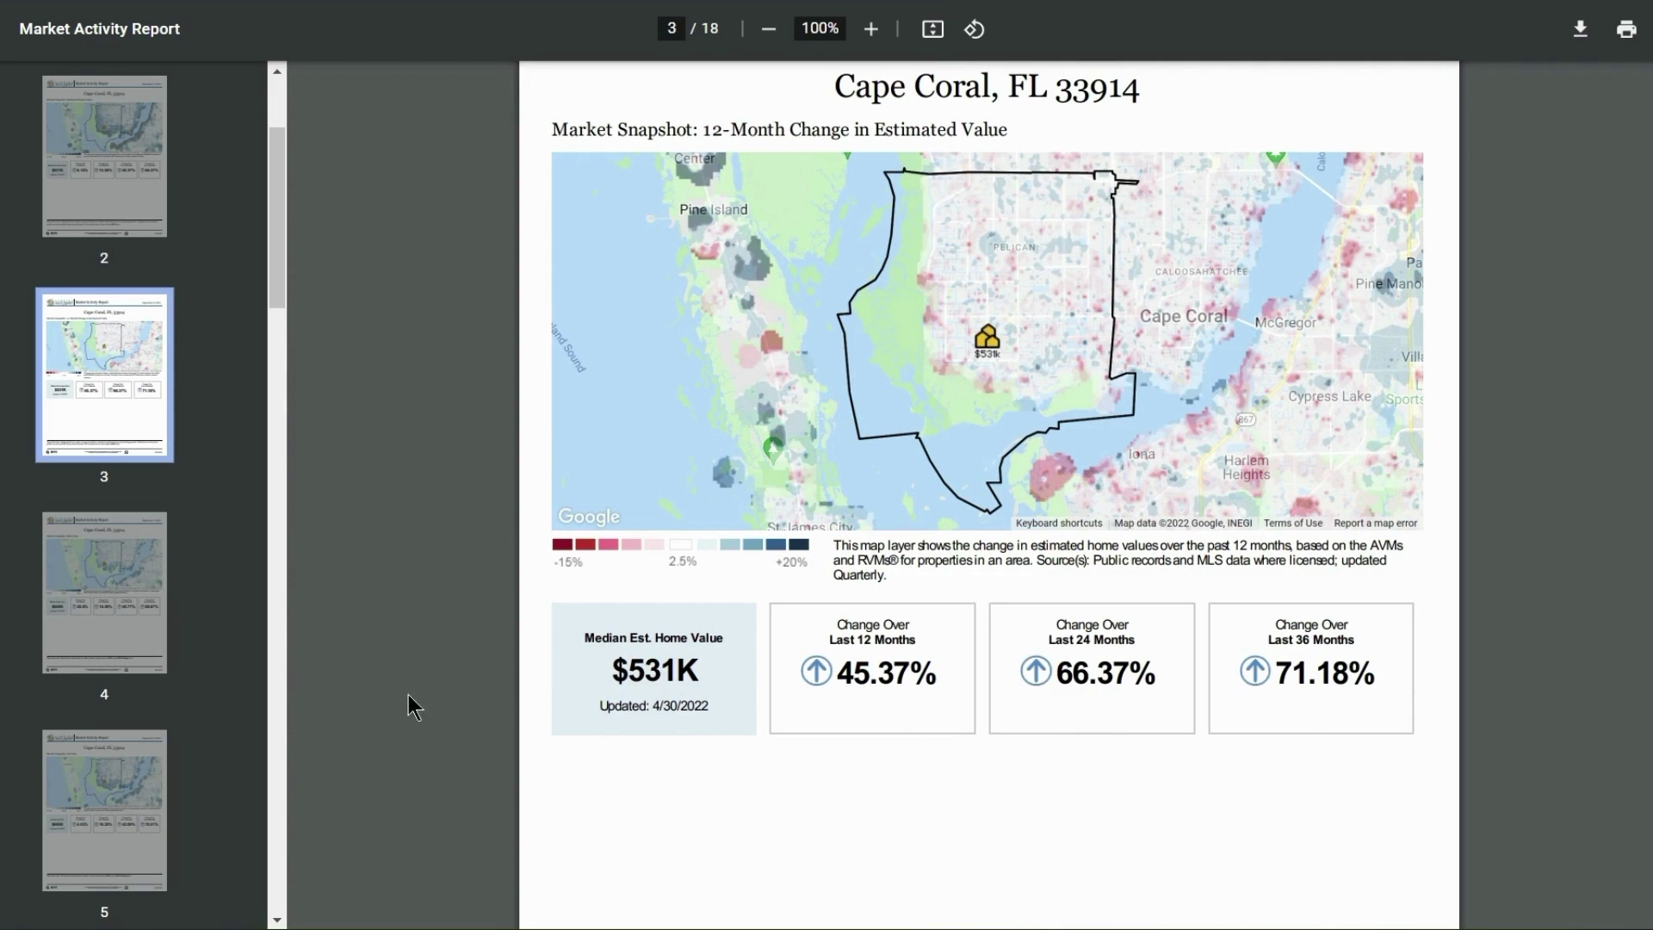
# Compare the Sales Price snapshot on page 4 with the List Price snapshot on page 5 of the report
pyautogui.click(111, 644)
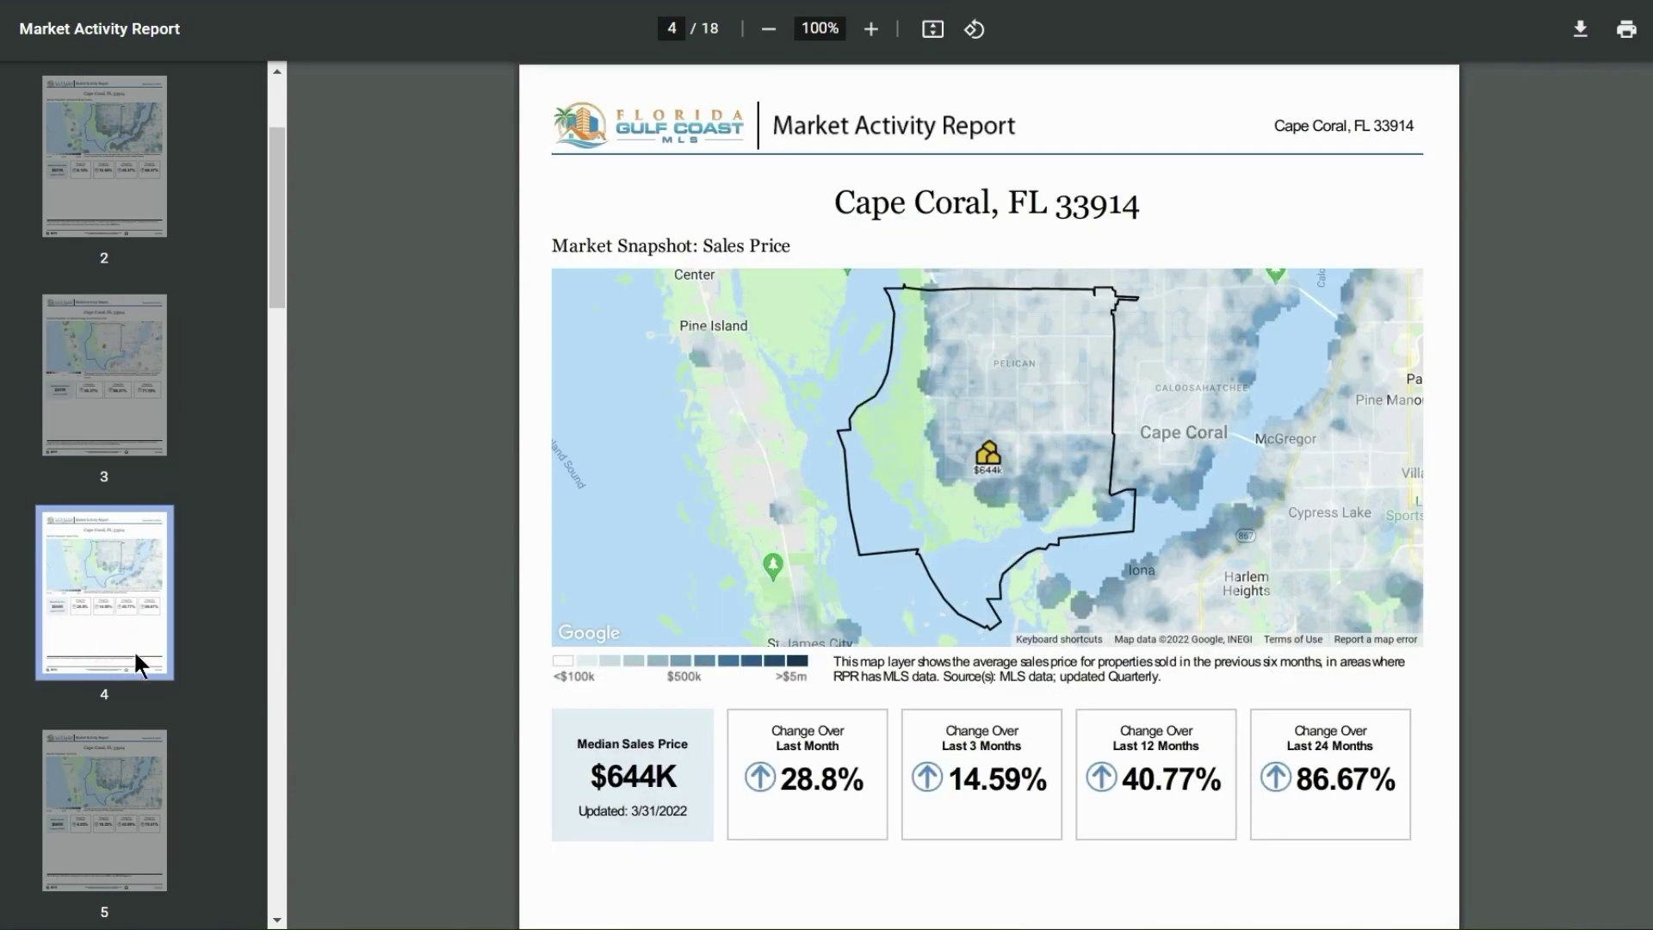
pyautogui.scroll(-3, 644, 820)
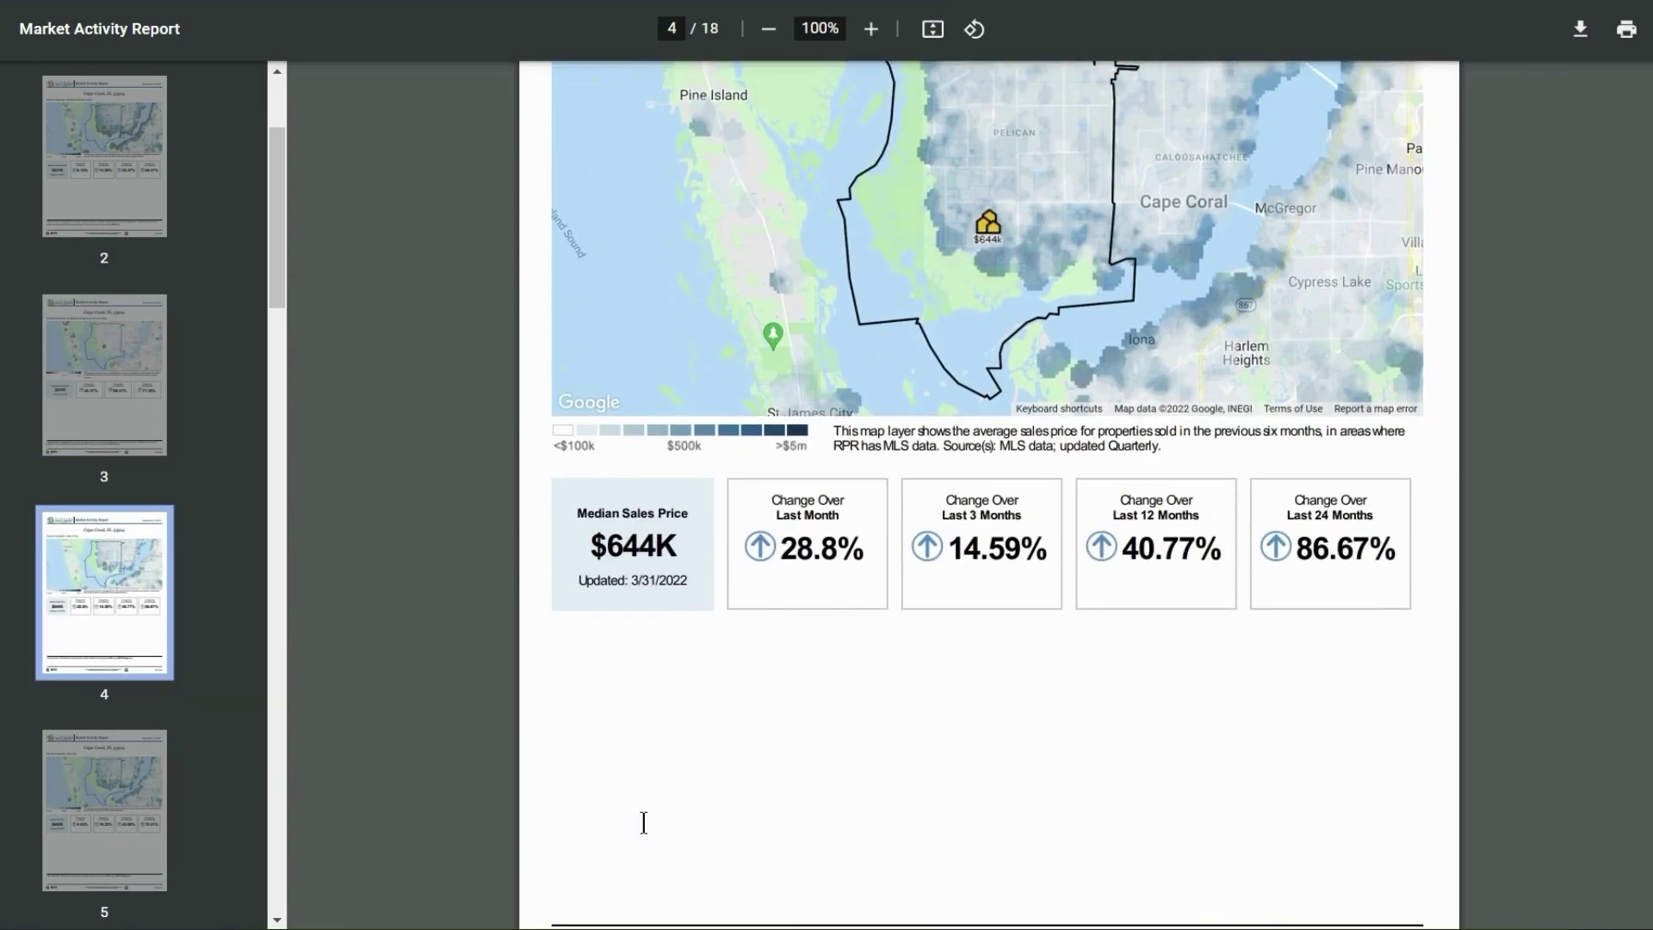
pyautogui.scroll(2, 697, 673)
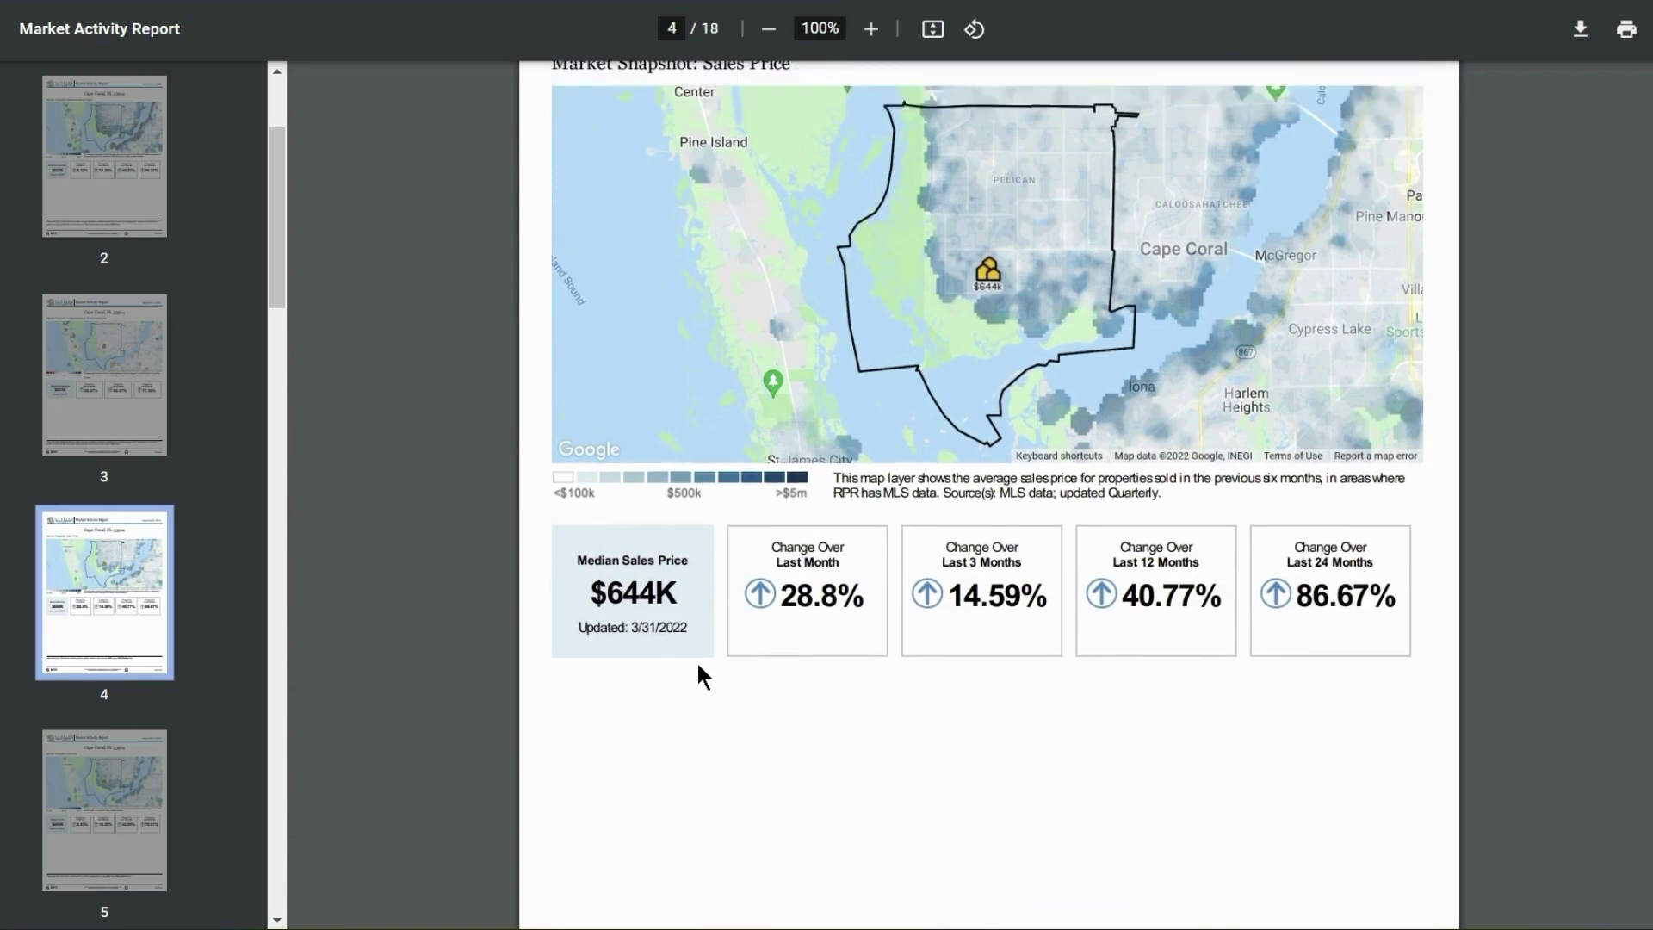
pyautogui.press('Right')
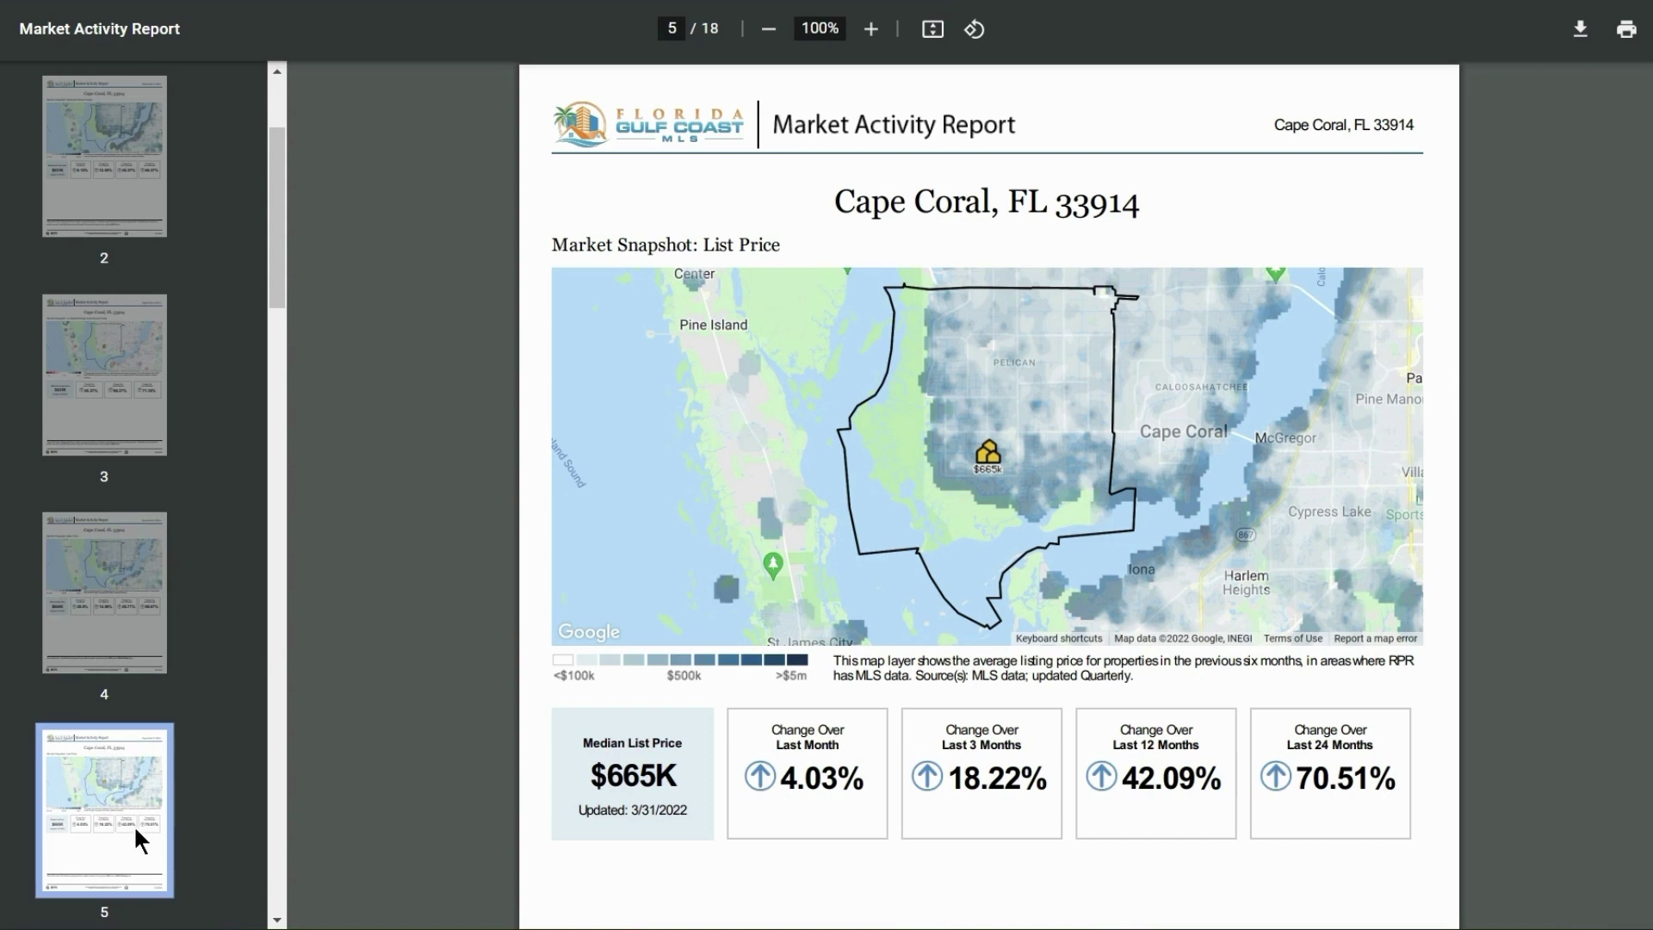
pyautogui.click(121, 637)
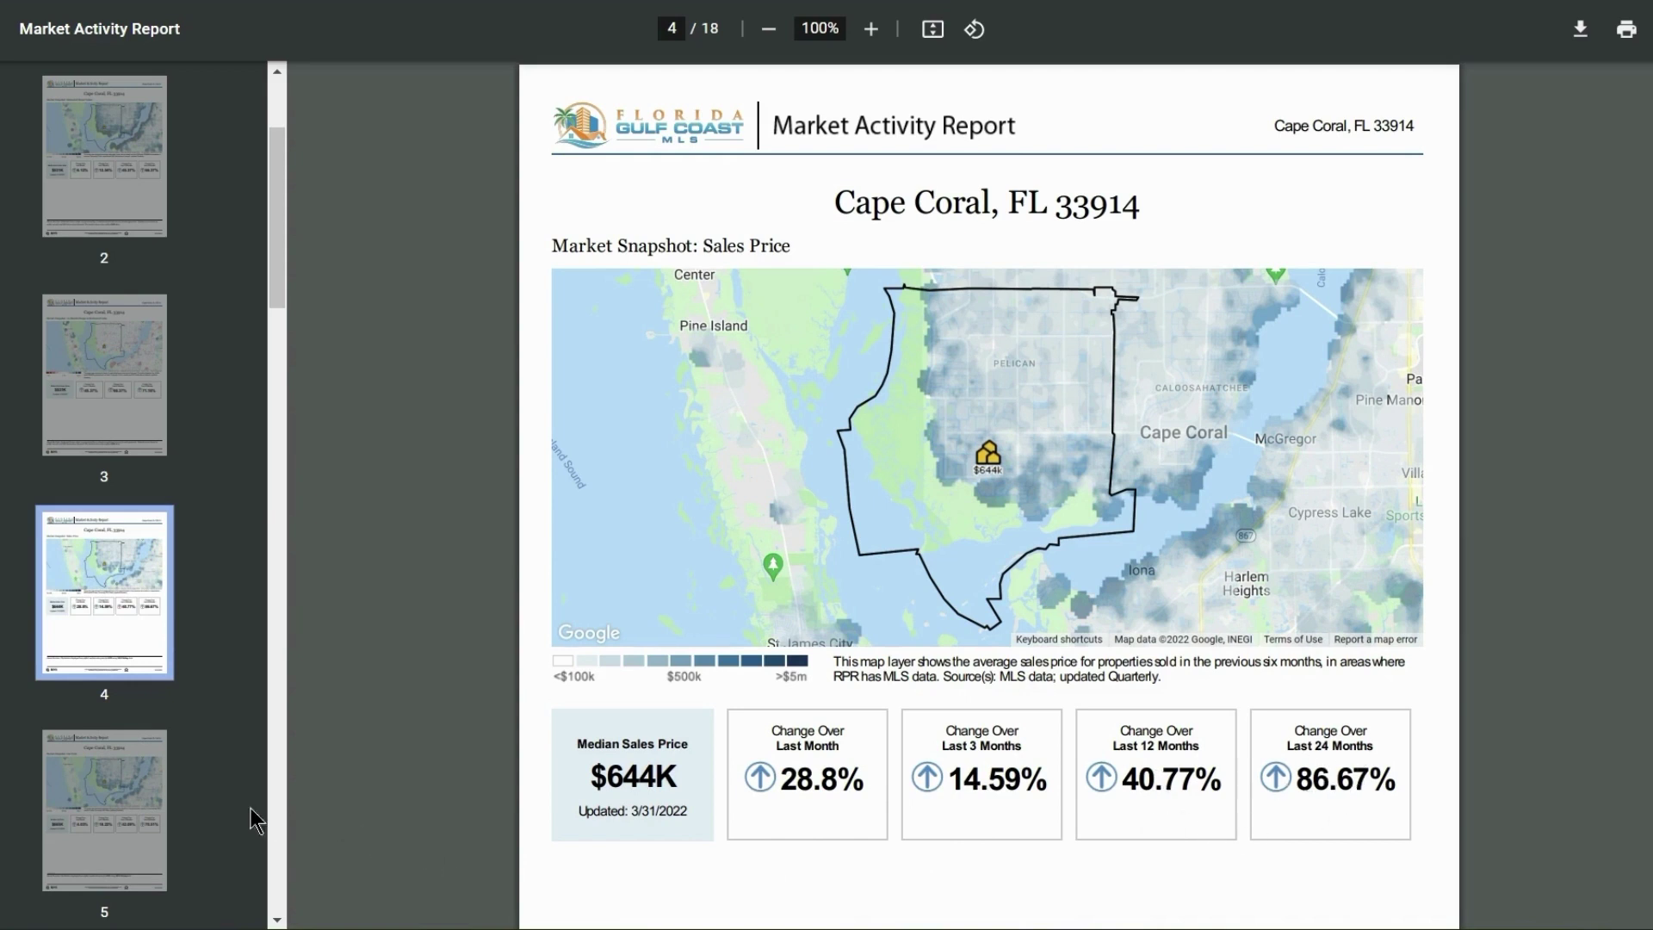
pyautogui.click(100, 788)
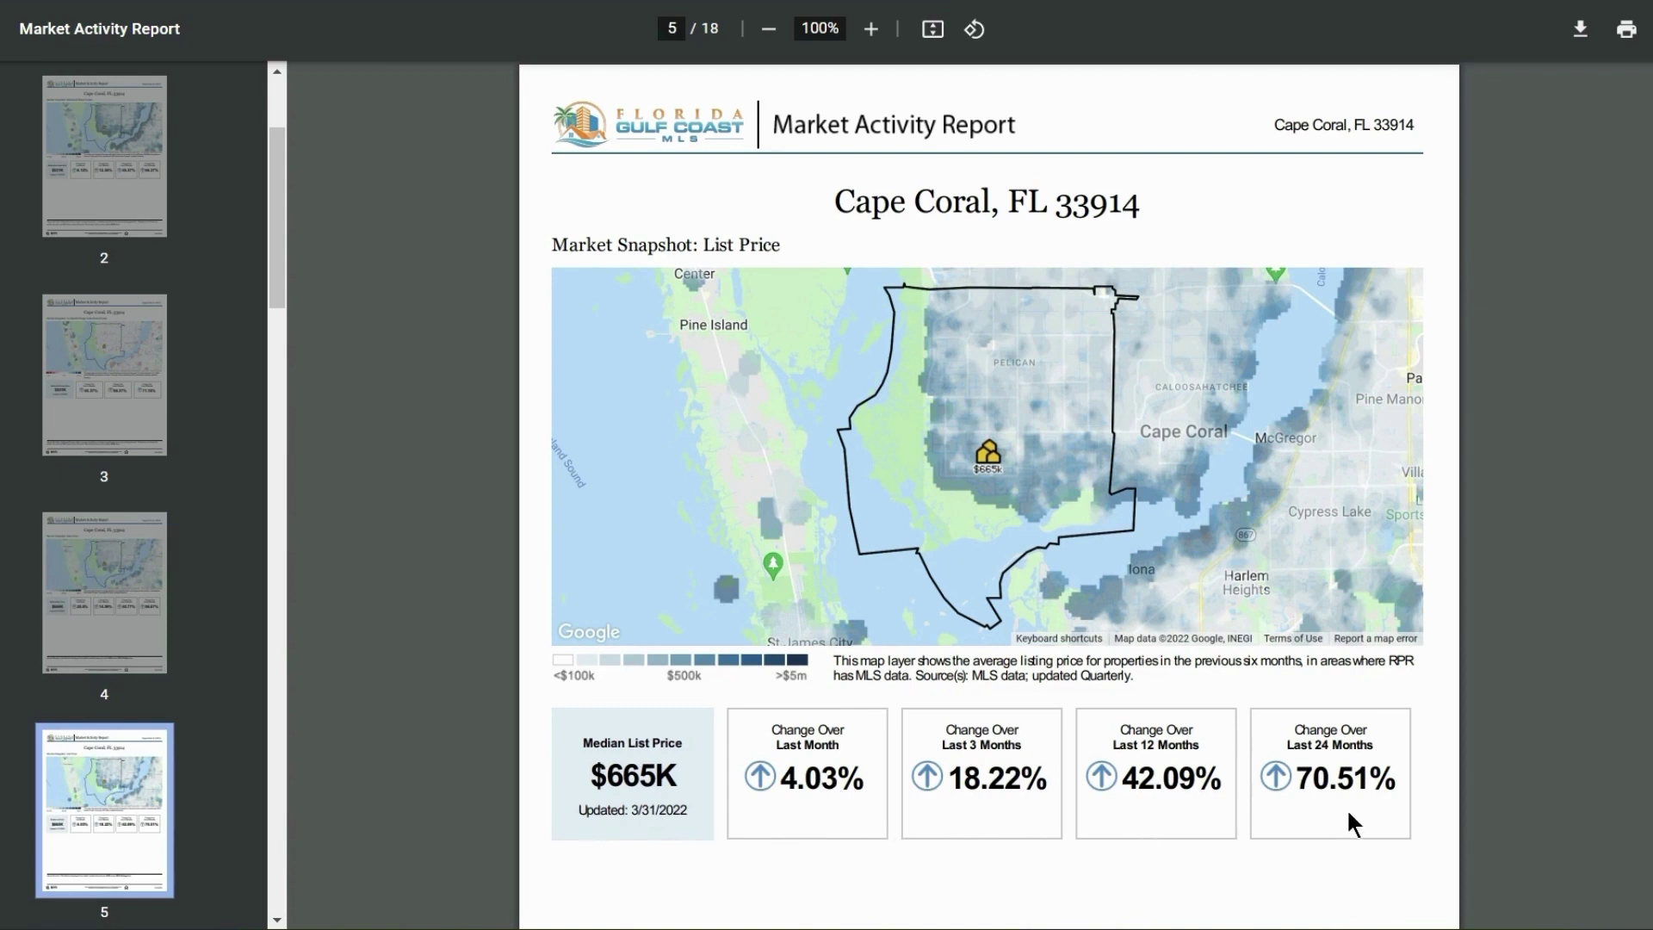
# Review the Market Activity Summary Stats on page 6 and return to the Estimated Home Values snapshot on page 2
pyautogui.scroll(-4, 185, 734)
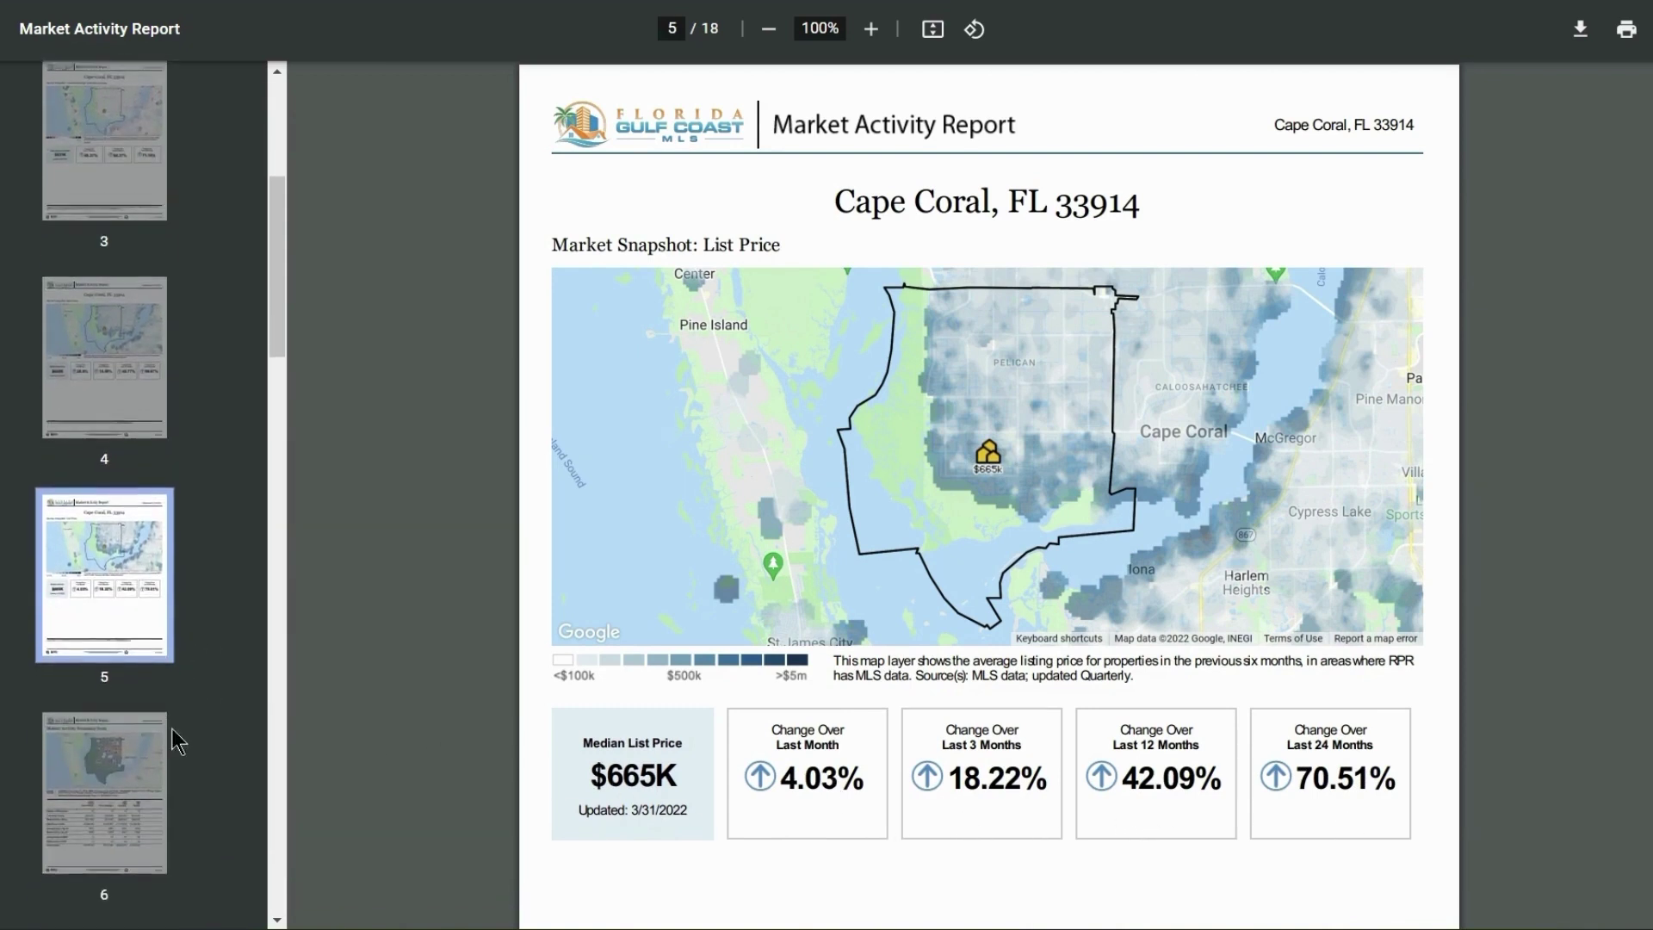
pyautogui.click(95, 690)
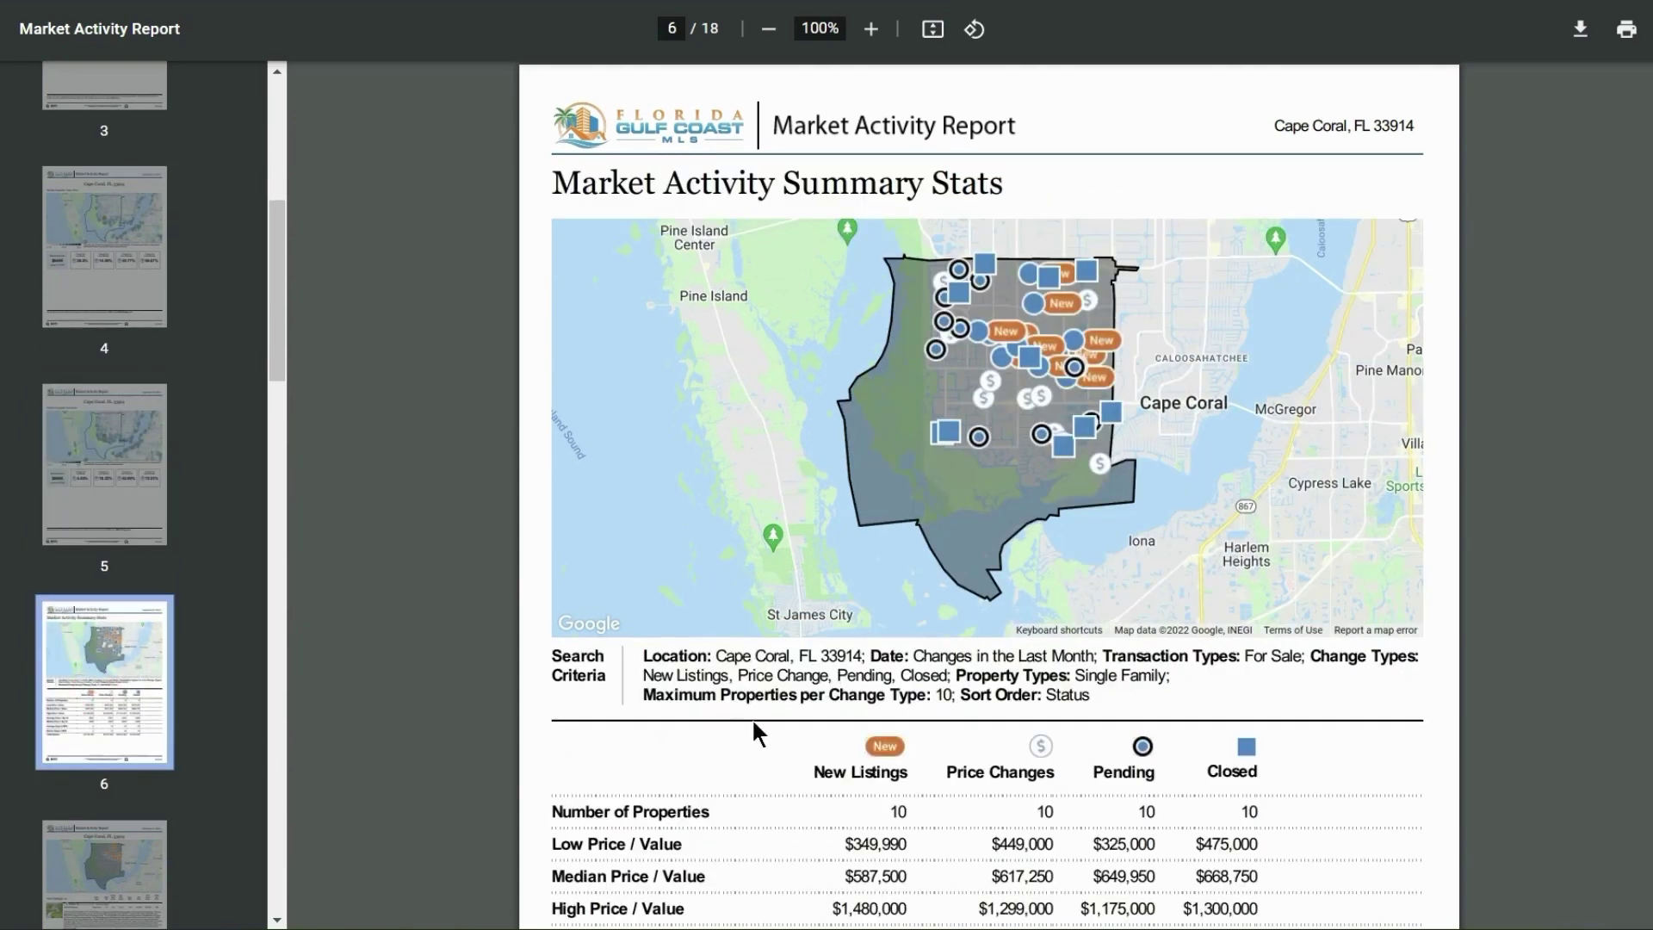
pyautogui.scroll(-4, 842, 742)
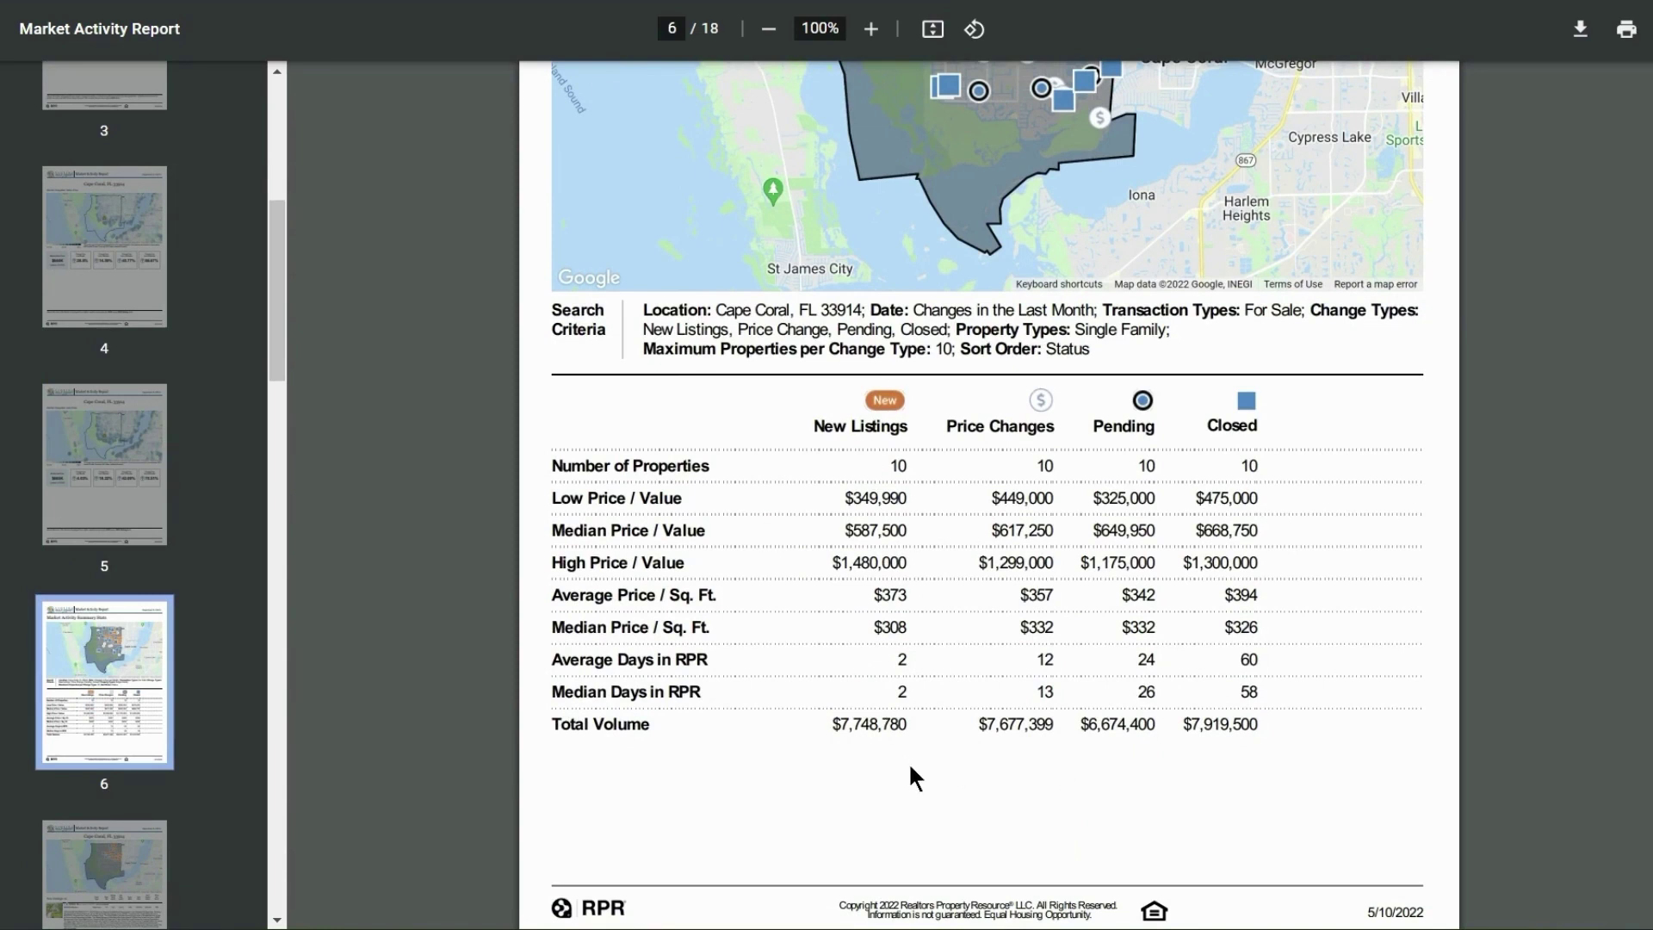
pyautogui.scroll(-3, 138, 732)
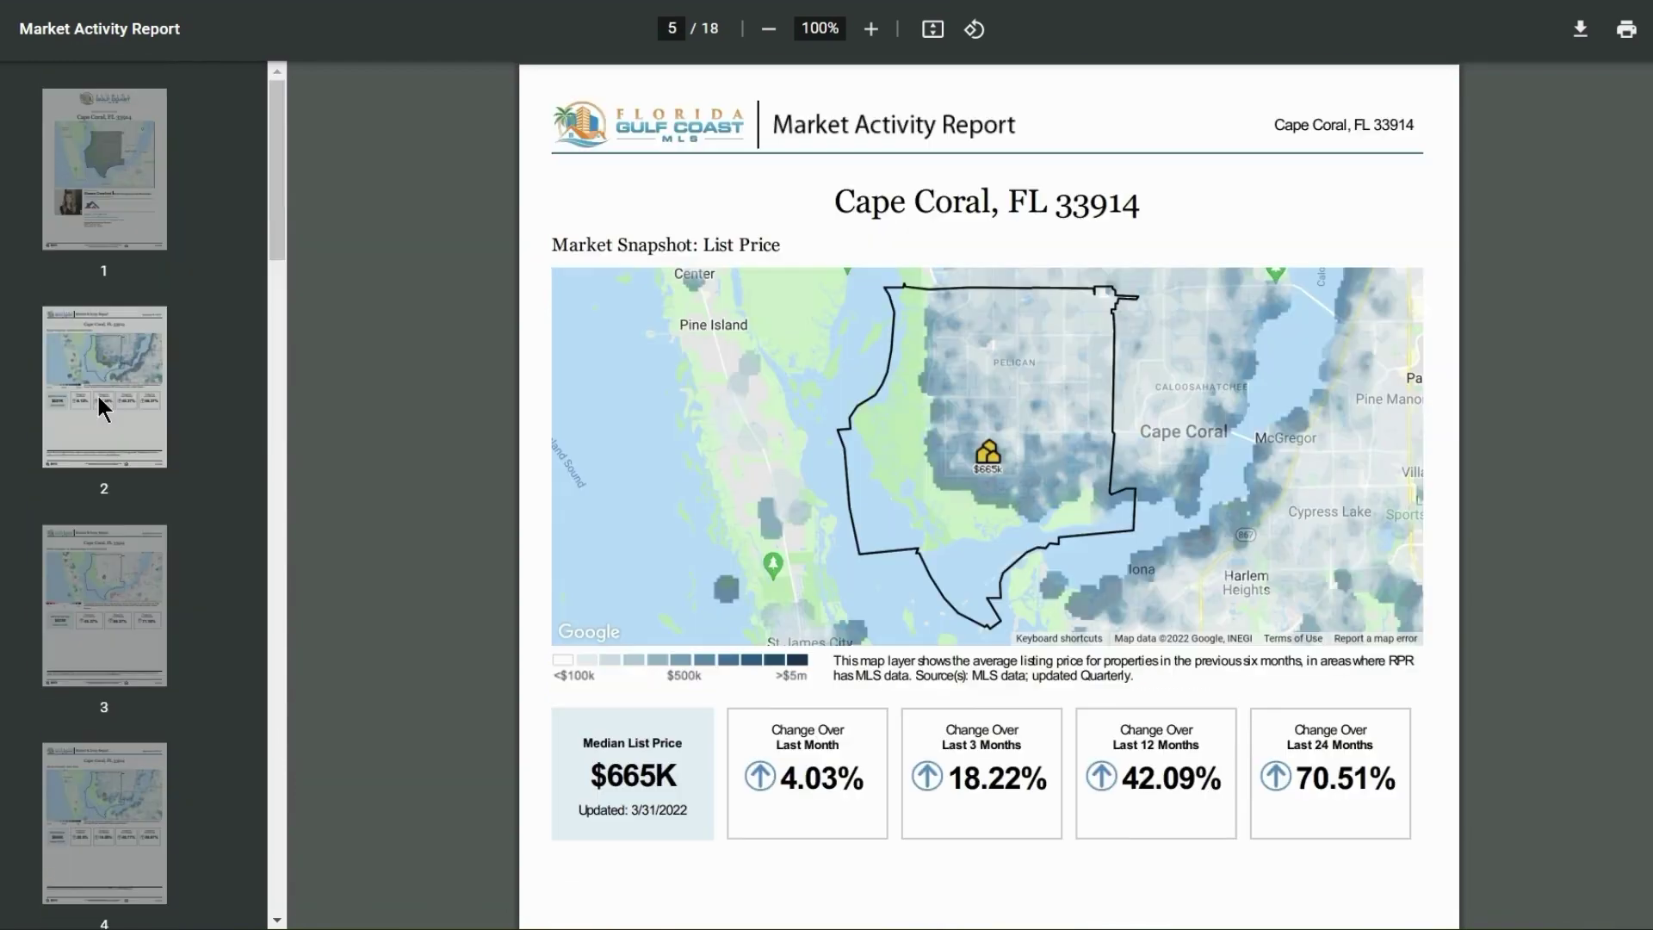
pyautogui.click(99, 400)
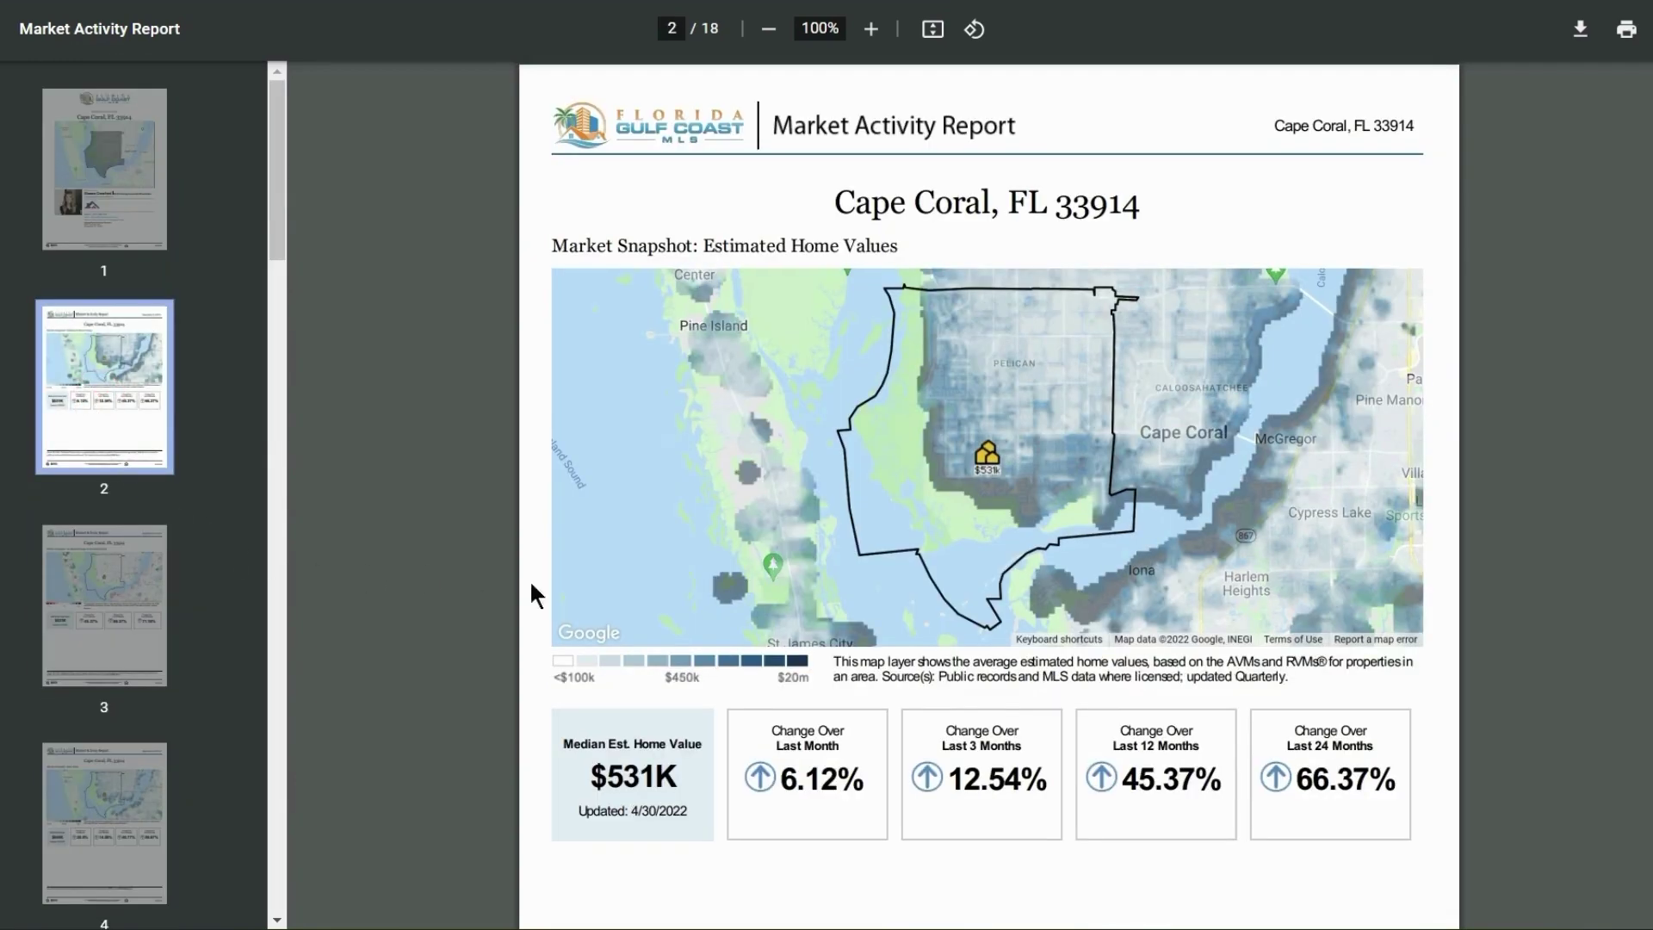